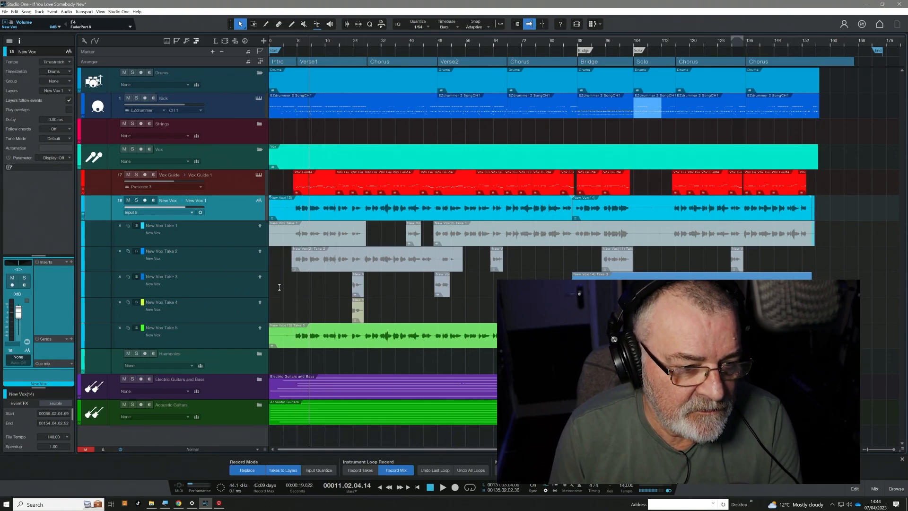
Play back the start of Verse 1 to listen to the comped New Vox track
key("space")
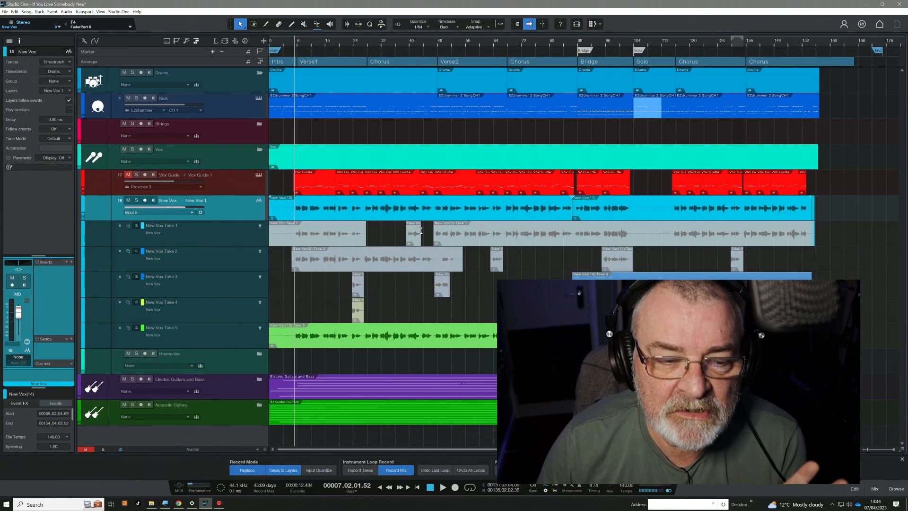
key("space")
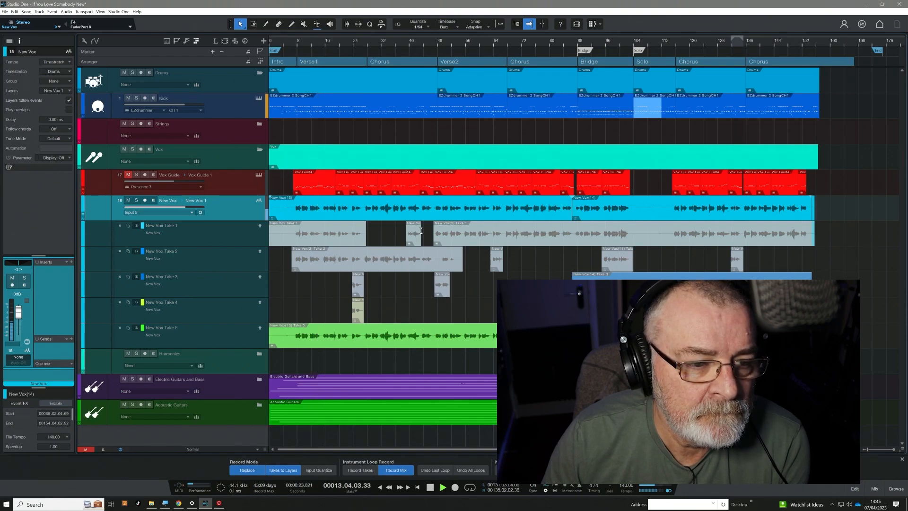
key("space")
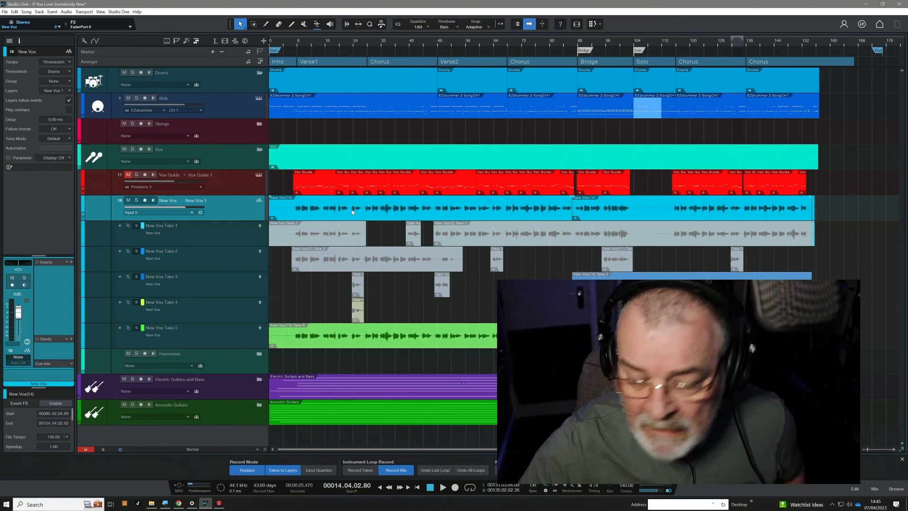
Audition the opening Verse 1 phrase with the Listen tool on the New Vox comp and on takes 1, 2 and 5
key("e")
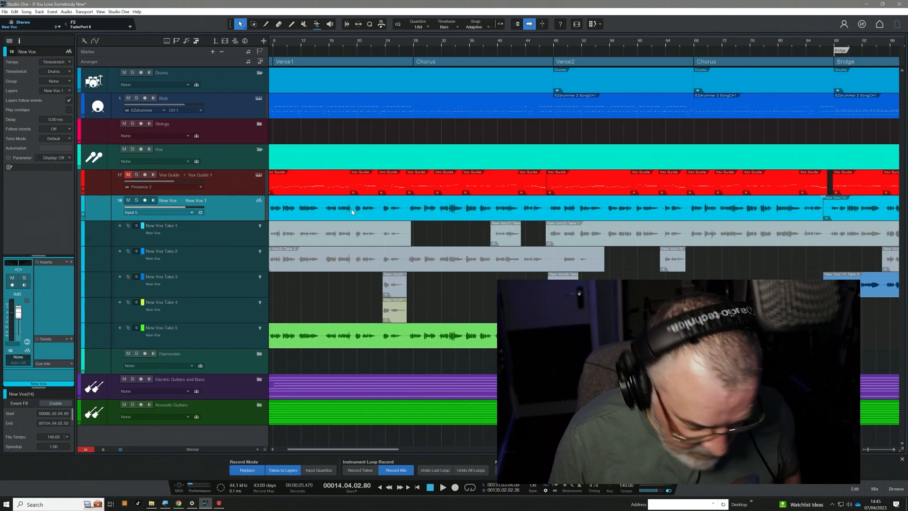
key("Home")
key("KP_Add")
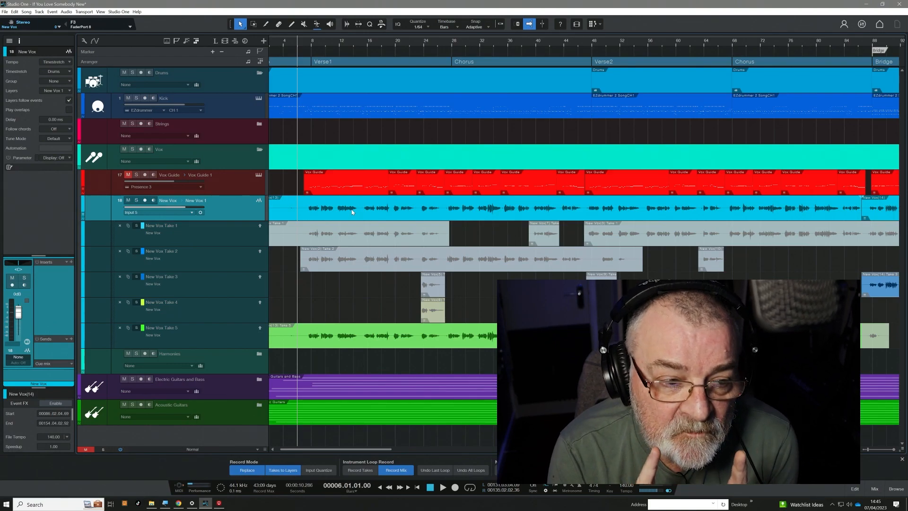
key("e")
key("8")
left_click(322, 208)
left_click_drag(322, 208, 325, 234)
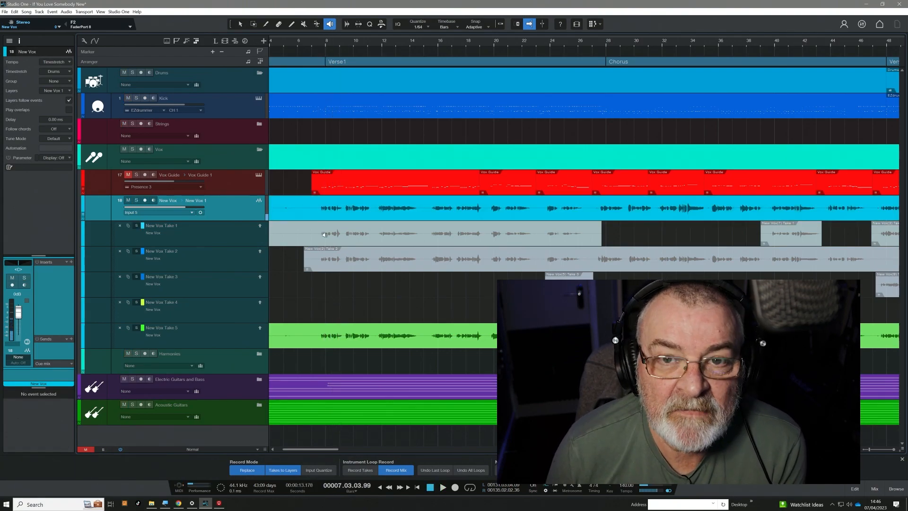
mouse_move(324, 234)
left_mouse_down()
mouse_move(322, 207)
mouse_move(322, 235)
left_mouse_up()
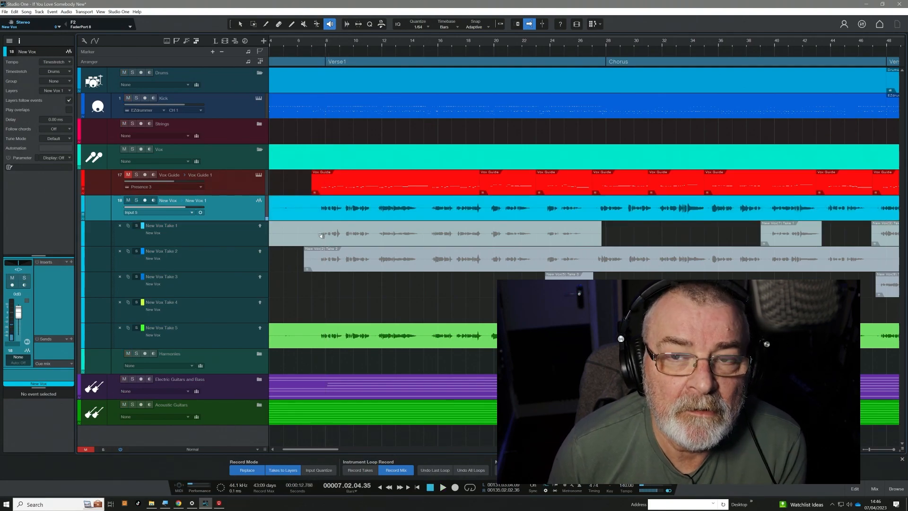
left_click_drag(324, 260, 324, 260)
left_click_drag(318, 336, 318, 336)
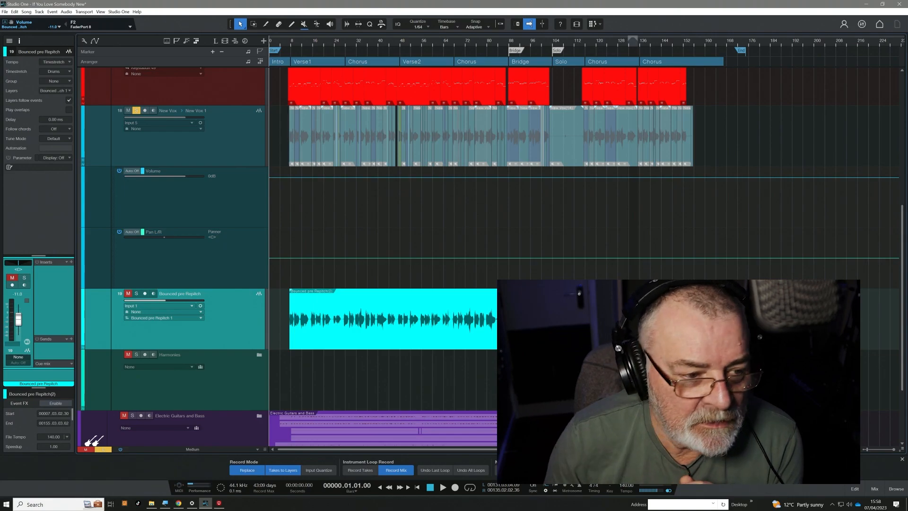
Edit the Bounced pre Repitch vocal event with RePitch and start playback
left_click(67, 12)
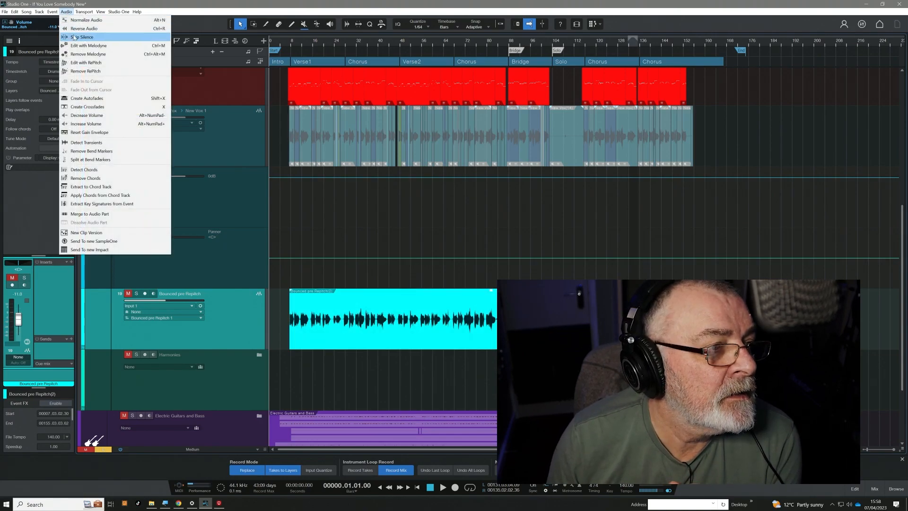
left_click(85, 62)
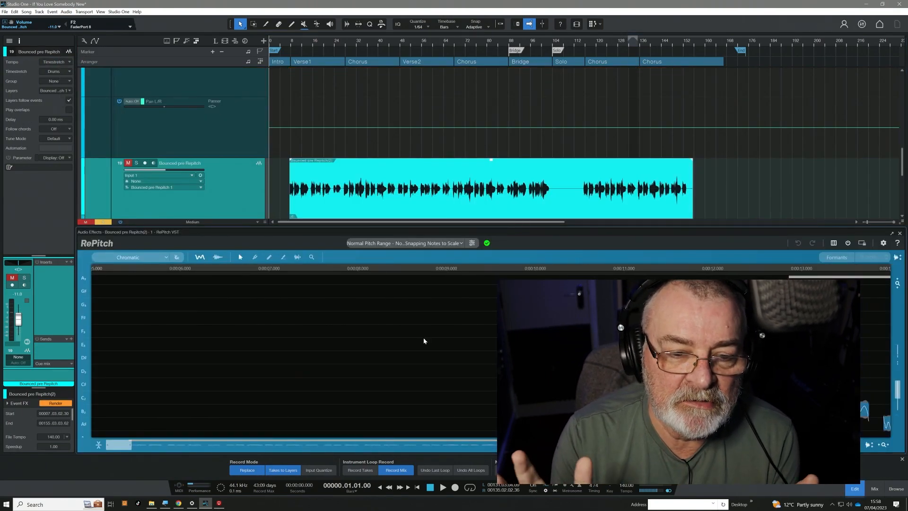
key("space")
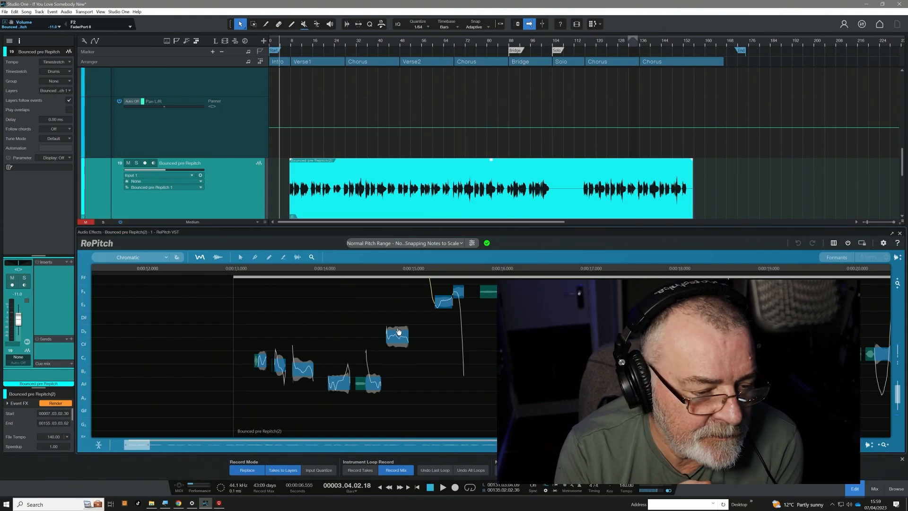
Raise the note near 0:00:14.8 onto D and play the vocal from just before the event's start
left_click_drag(399, 331, 398, 325)
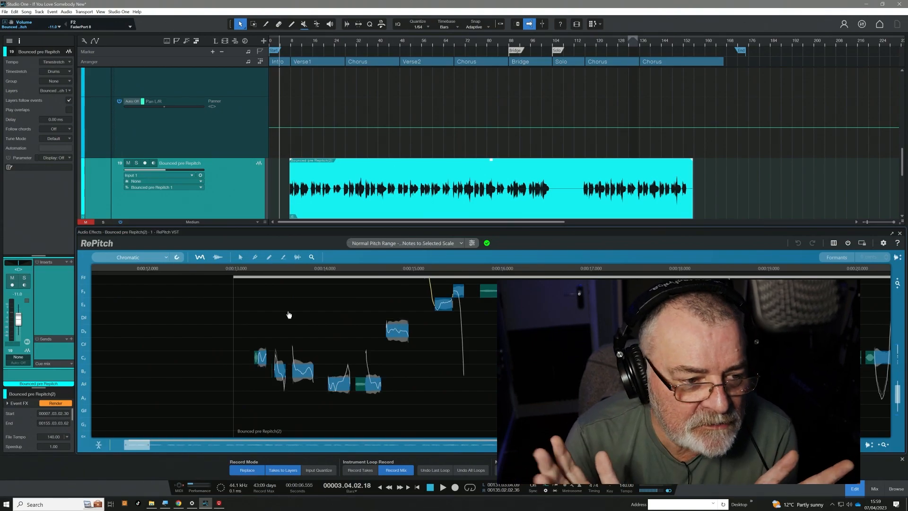
left_click(225, 269)
key("space")
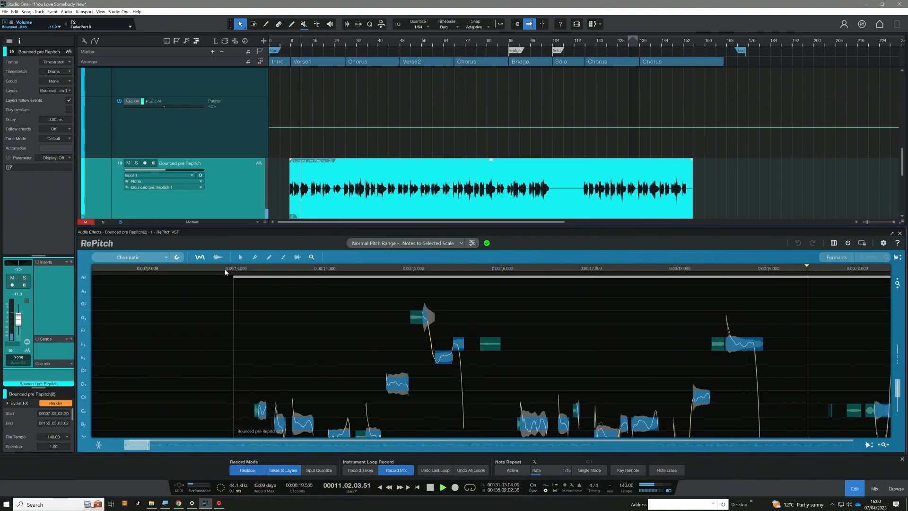
key("space")
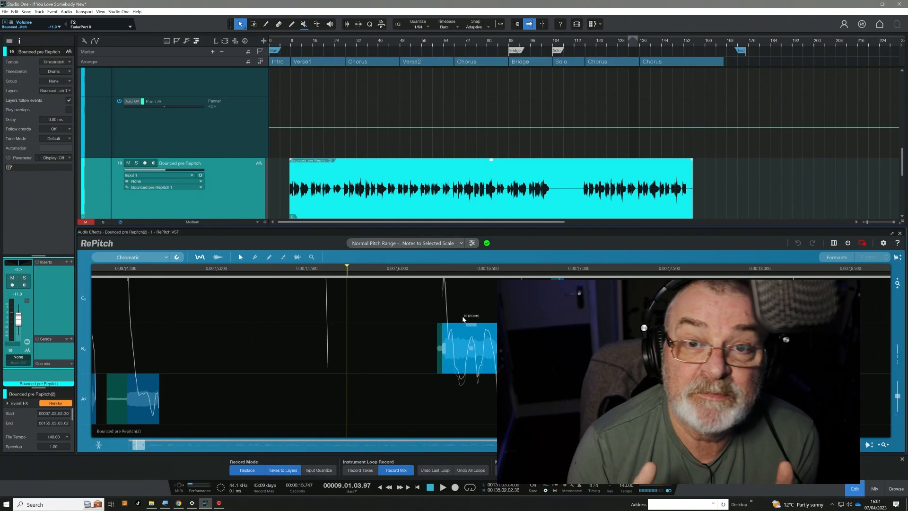
Audition the B note near 0:00:16.4 and box-select the surrounding notes of the phrase
left_click(398, 310)
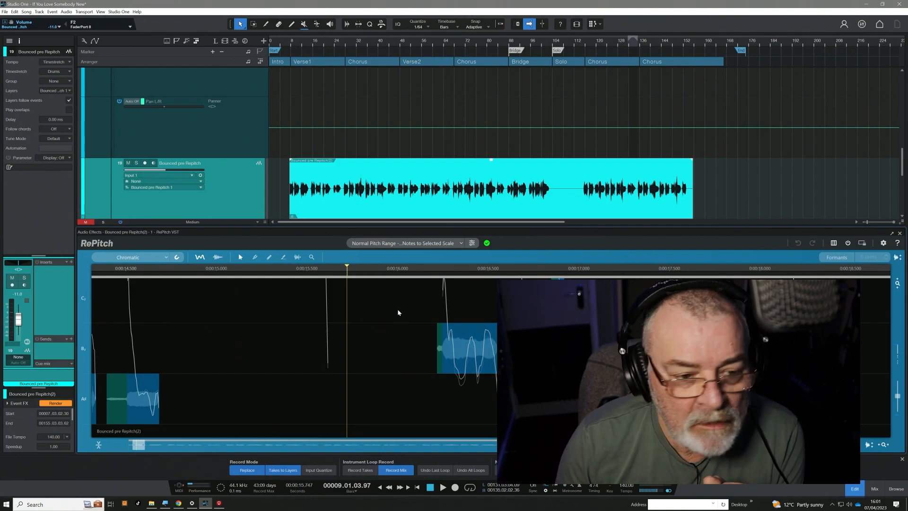
left_click(459, 345)
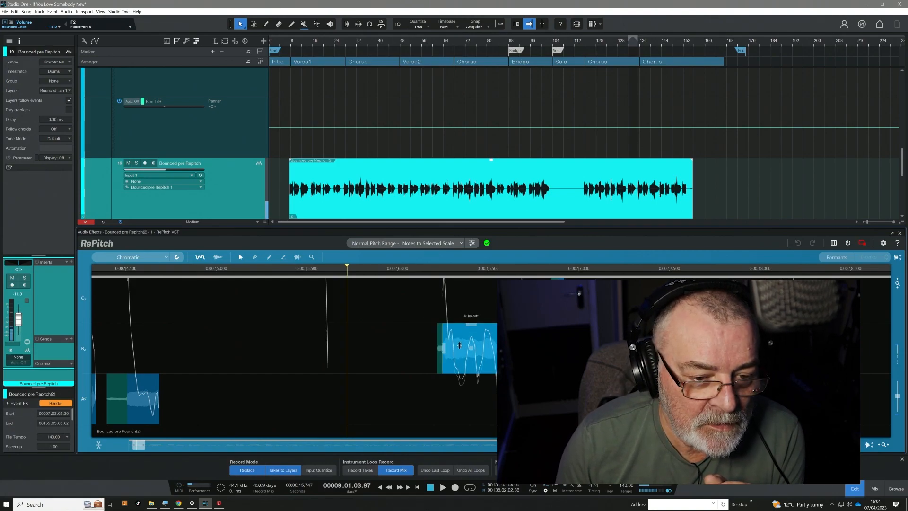
left_click(460, 346)
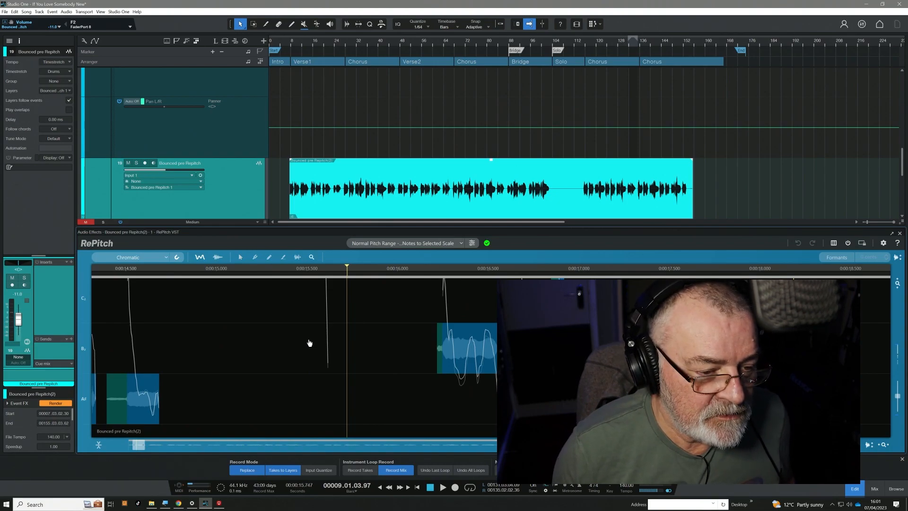
left_click_drag(308, 341, 511, 399)
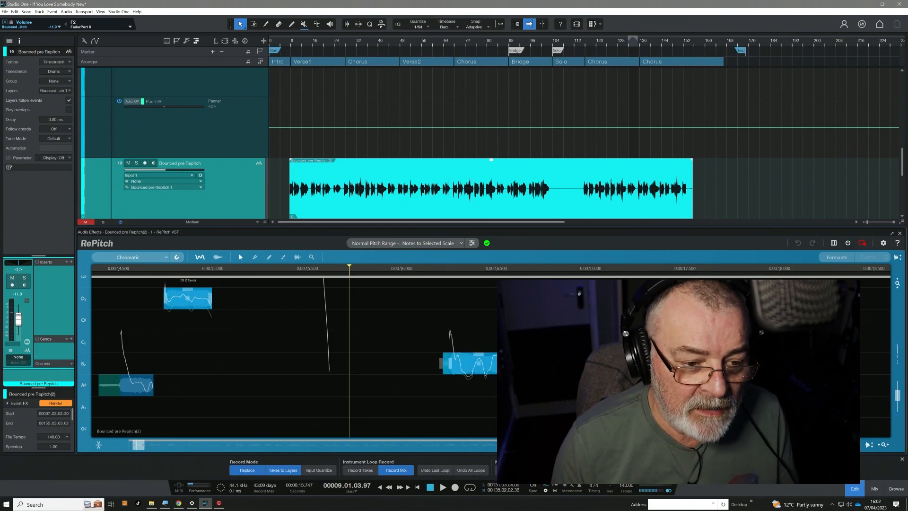
Play the phrase around 0:01:50 in RePitch and undo the last edit
scroll(424, 356, "right", 15)
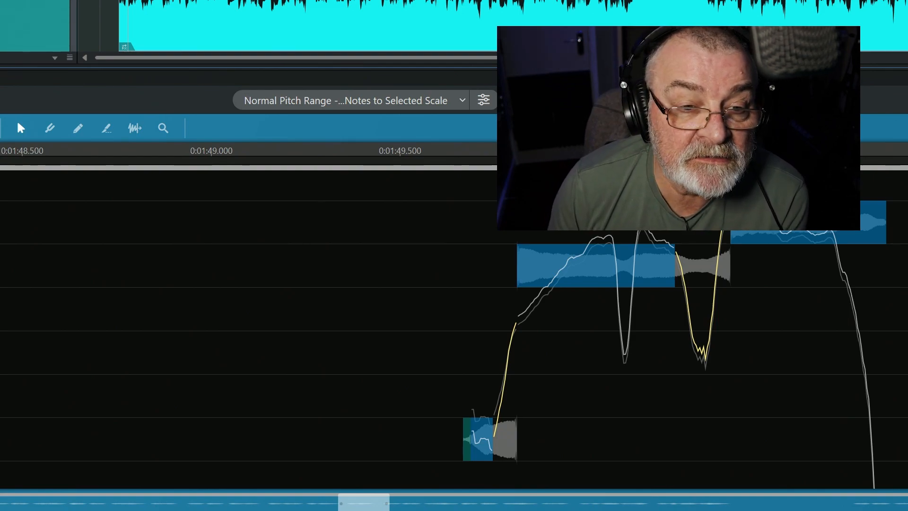
key("space")
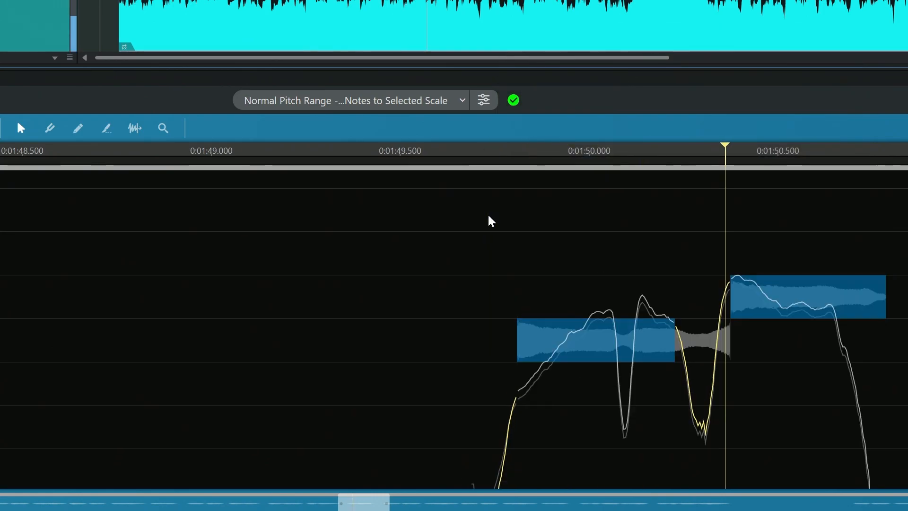
double_click(487, 213)
double_click(460, 217)
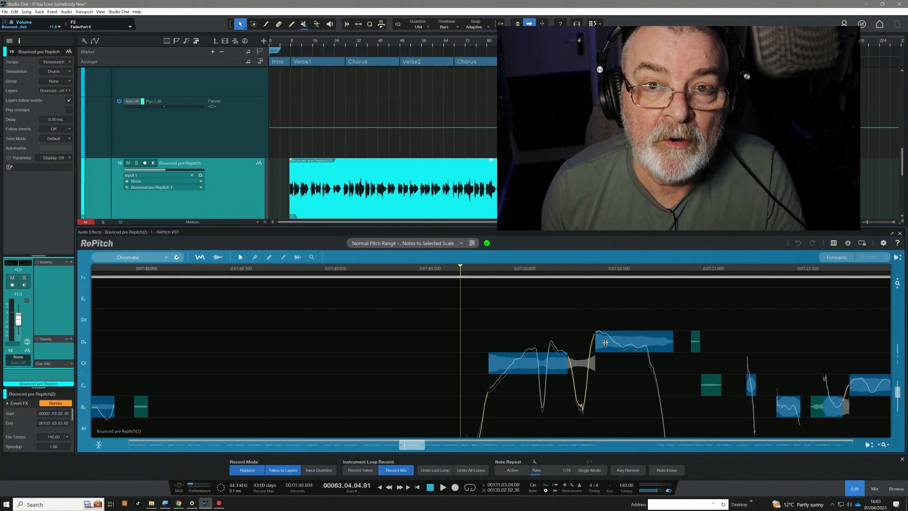
key("ctrl+z")
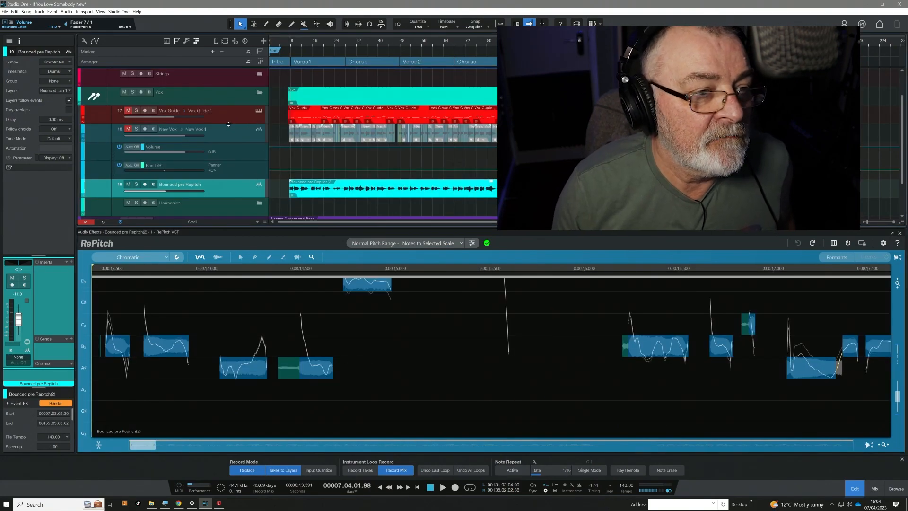
Open the Vox Guide notes and audition the guide melody's pitches one by one up to bar 77
left_click(226, 118)
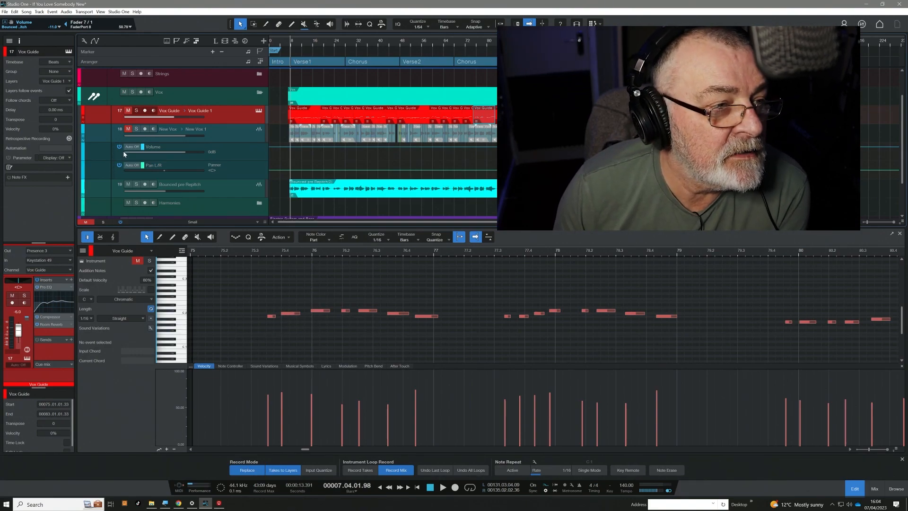
left_click(291, 313)
left_click(324, 310)
left_click(346, 311)
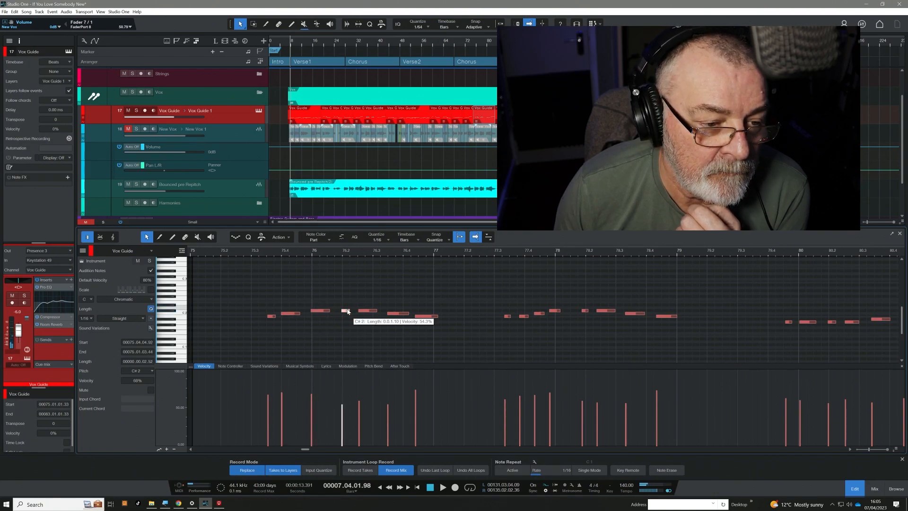
left_click(368, 310)
left_click(391, 313)
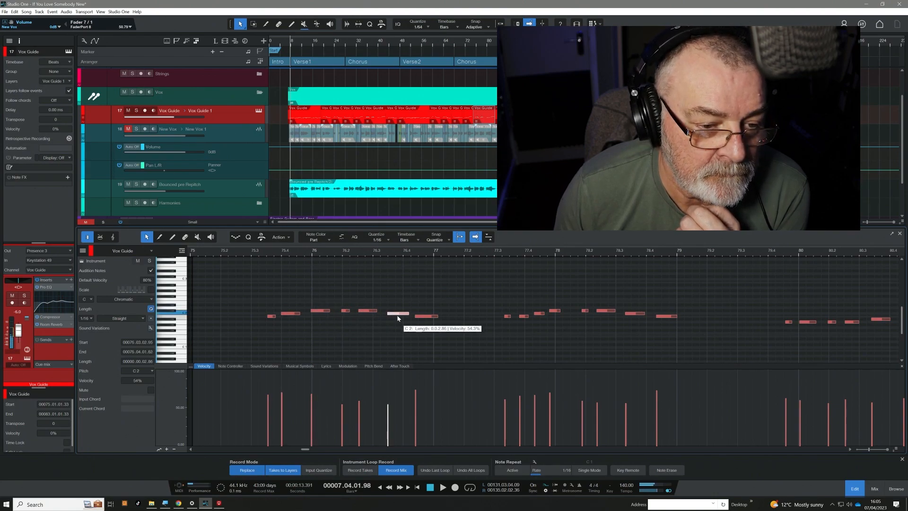
left_click(421, 316)
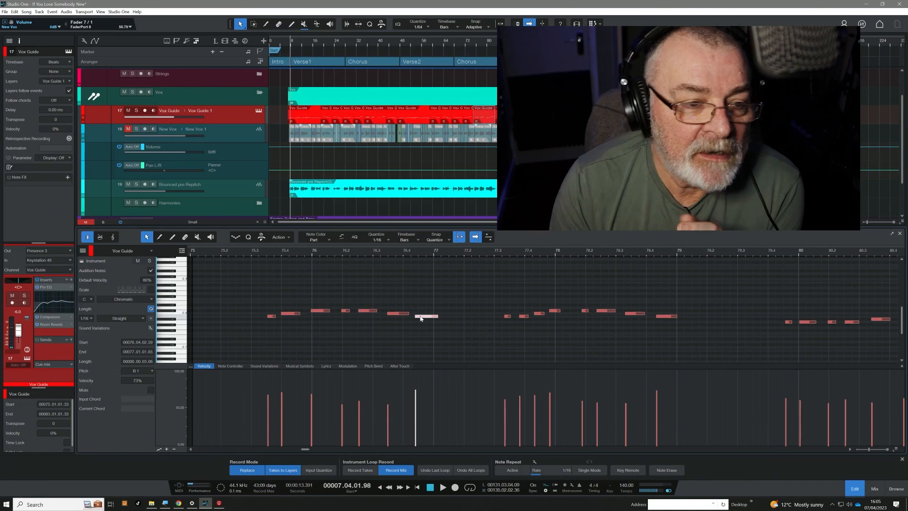
Move the playhead to bar 76 and check the matching C# note of Bounced pre Repitch in RePitch
left_click(324, 251)
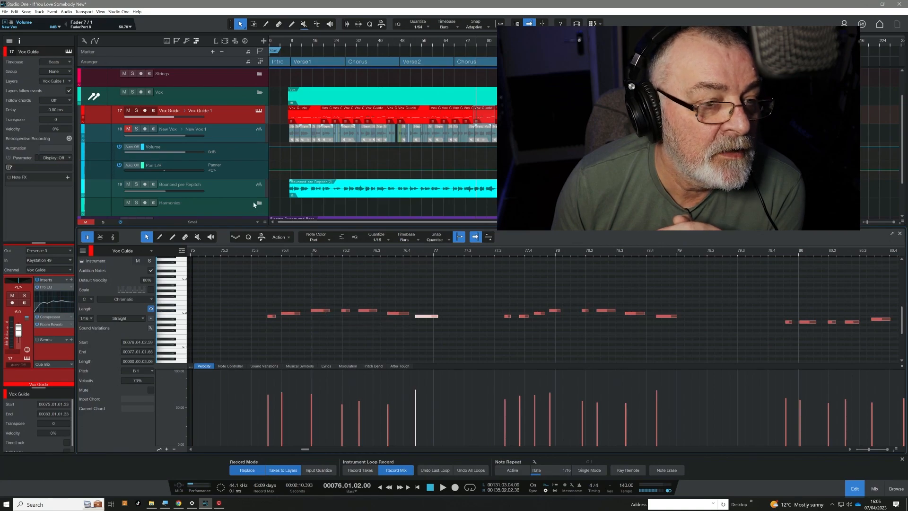
left_click(250, 189)
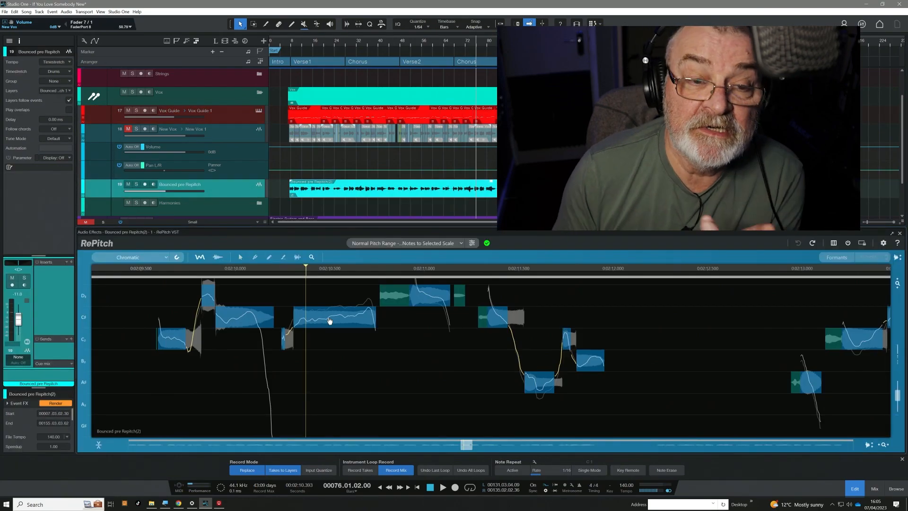
left_click(344, 328)
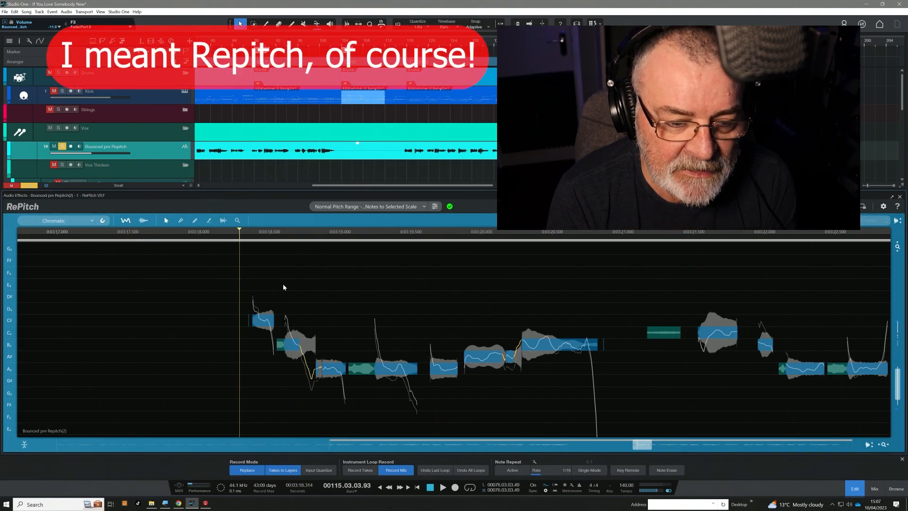
Compare the phrase from 0:03:18 with RePitch active and bypassed, and reactivate RePitch
key("space")
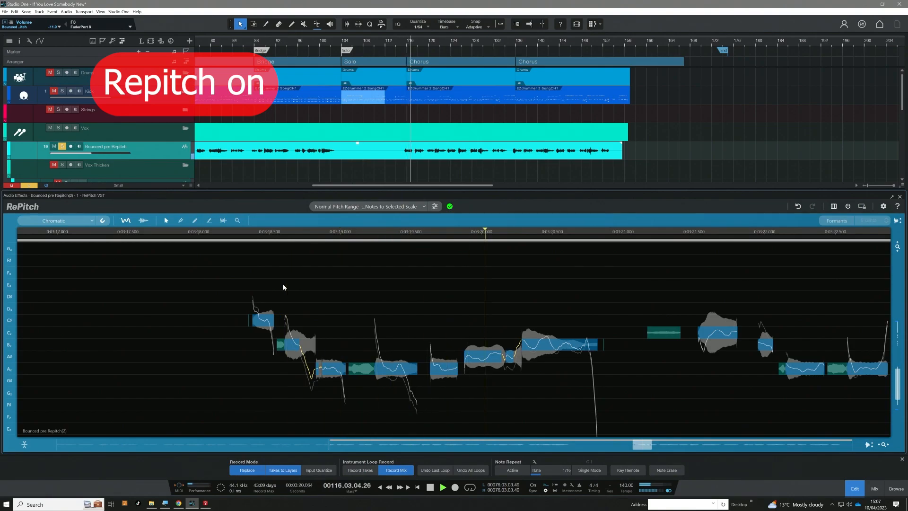
key("space")
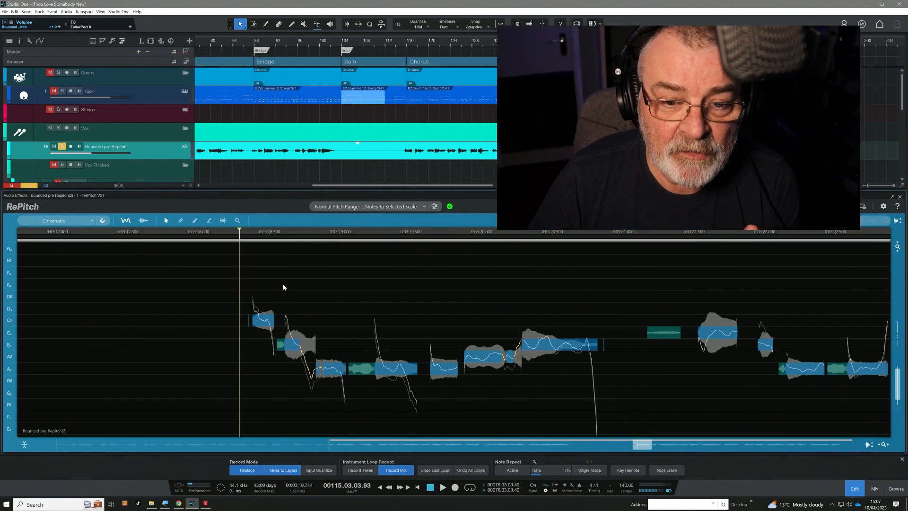
left_click(848, 206)
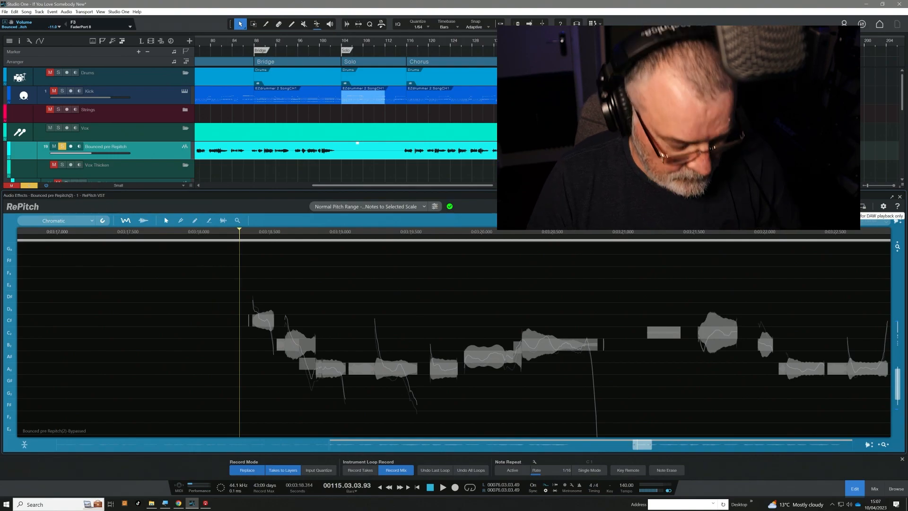
key("space")
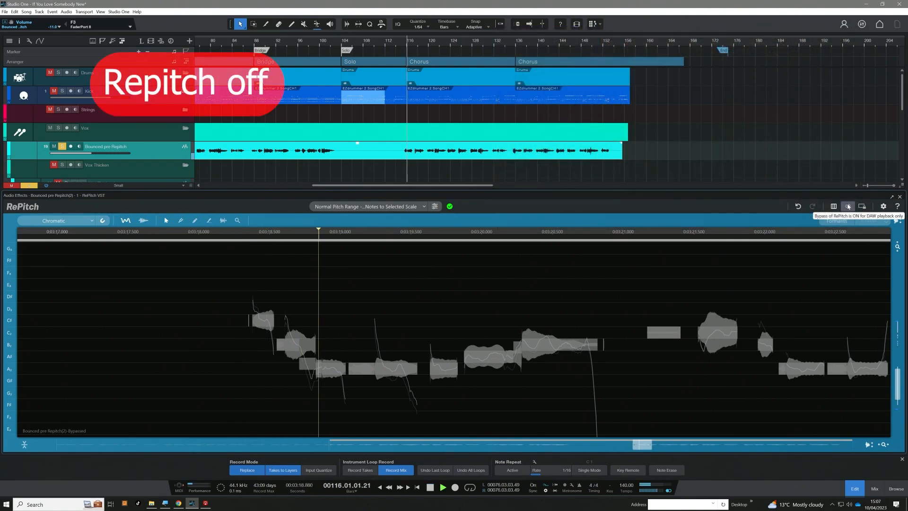
key("space")
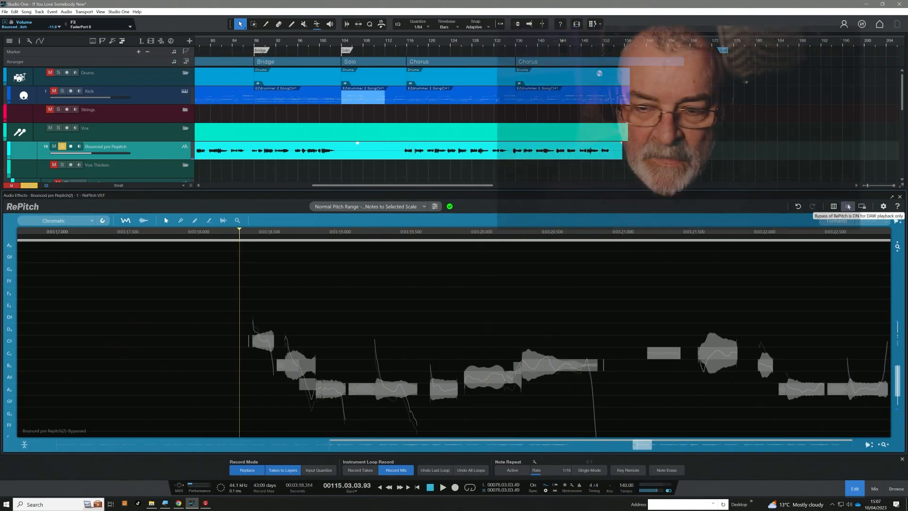
left_click(848, 206)
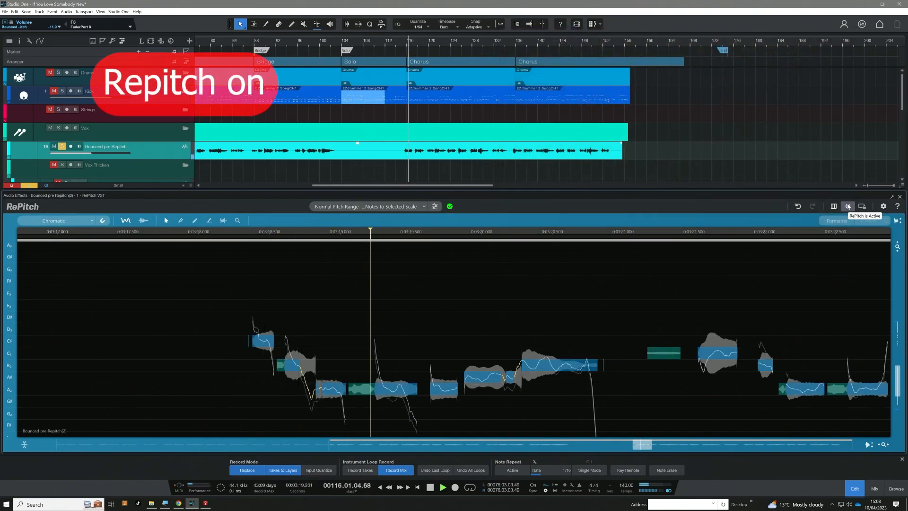
Stop the current playback and compare the phrase around 0:02:33 with RePitch bypassed and active, leaving RePitch active
key("space")
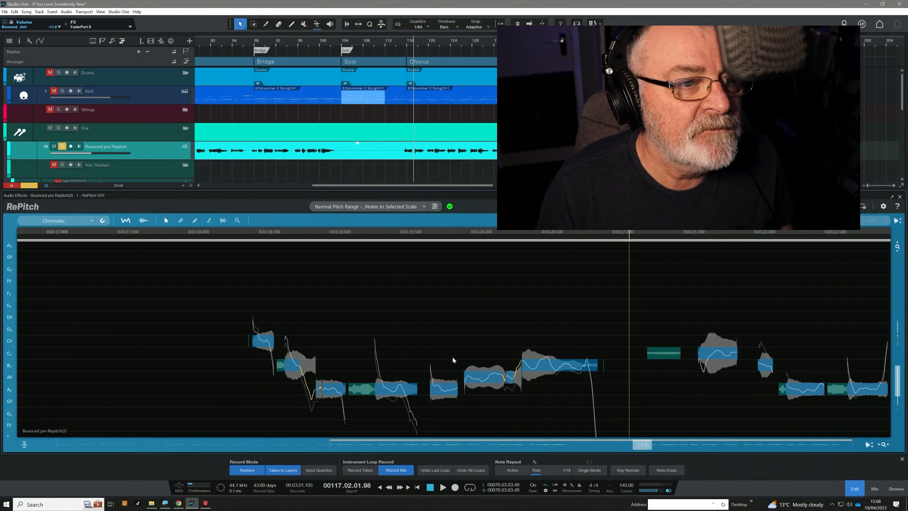
left_click(848, 207)
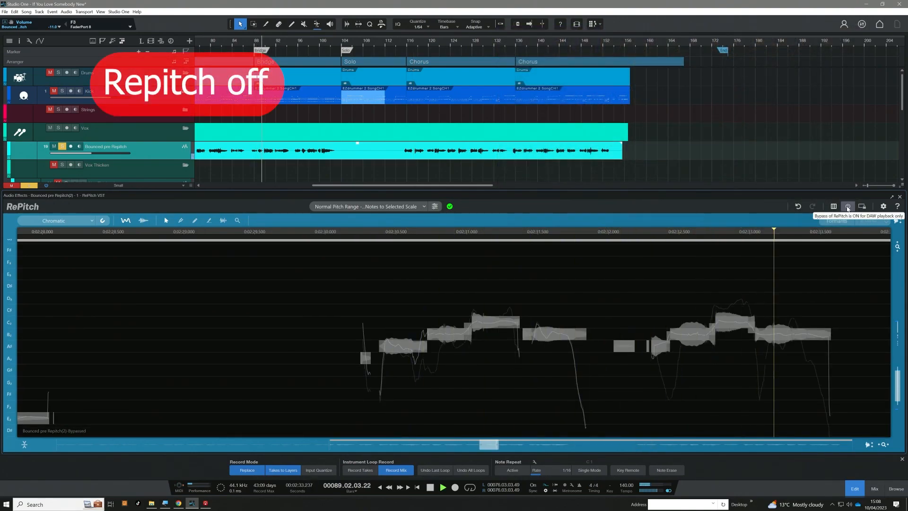
left_click(848, 206)
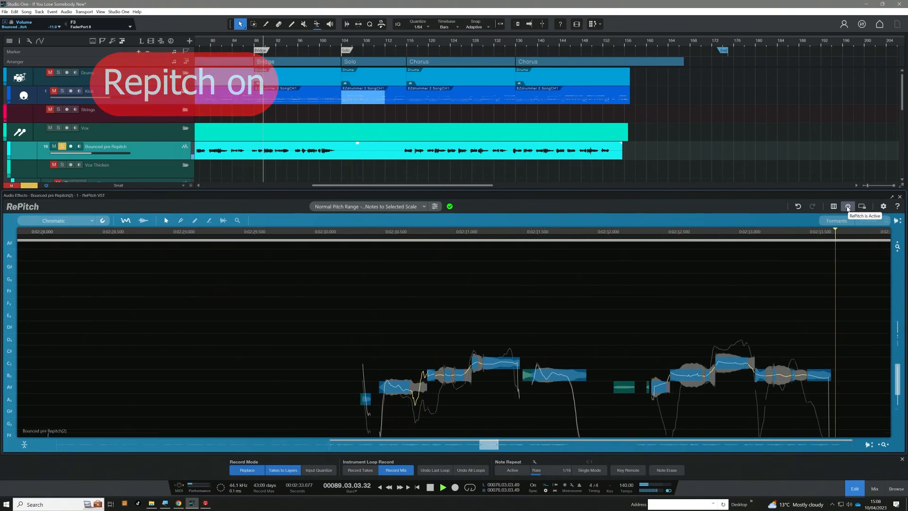
key("space")
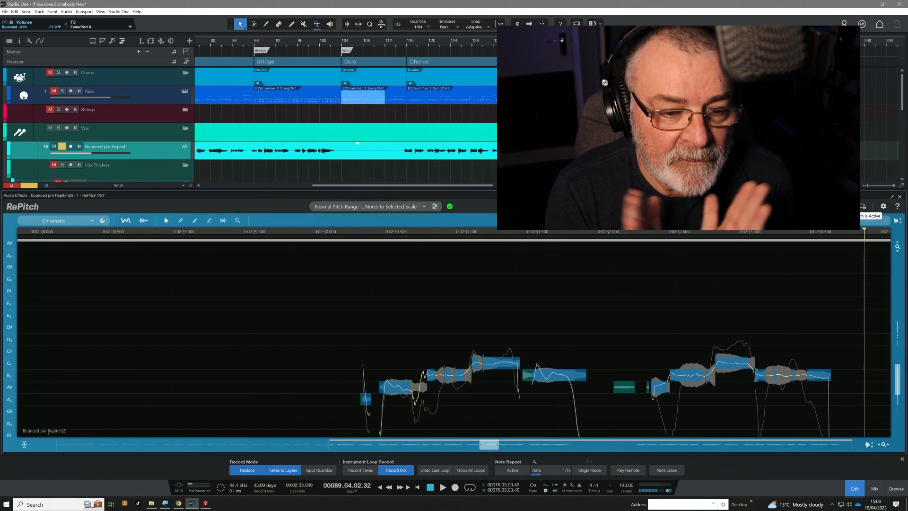
Return to the song start and audition the unsoloed mix, including the bridge around bar 91 with RePitch bypassed
key("Home")
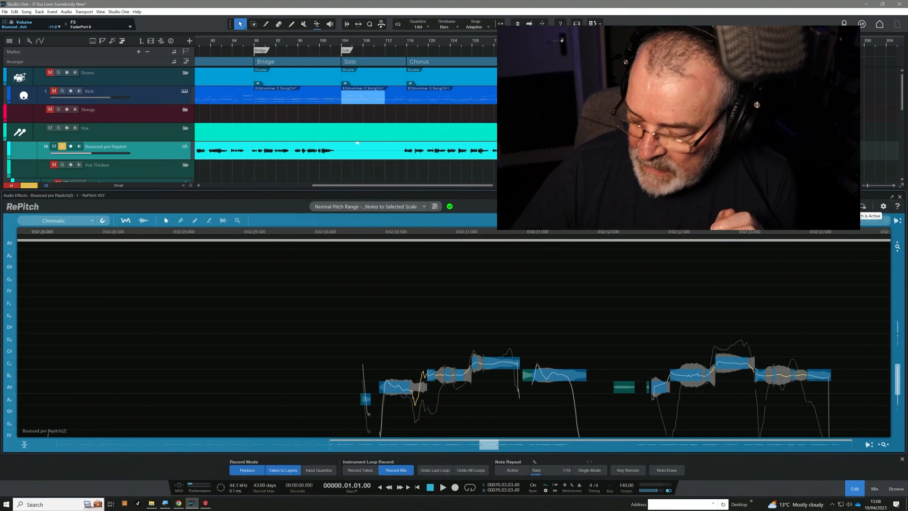
key("space")
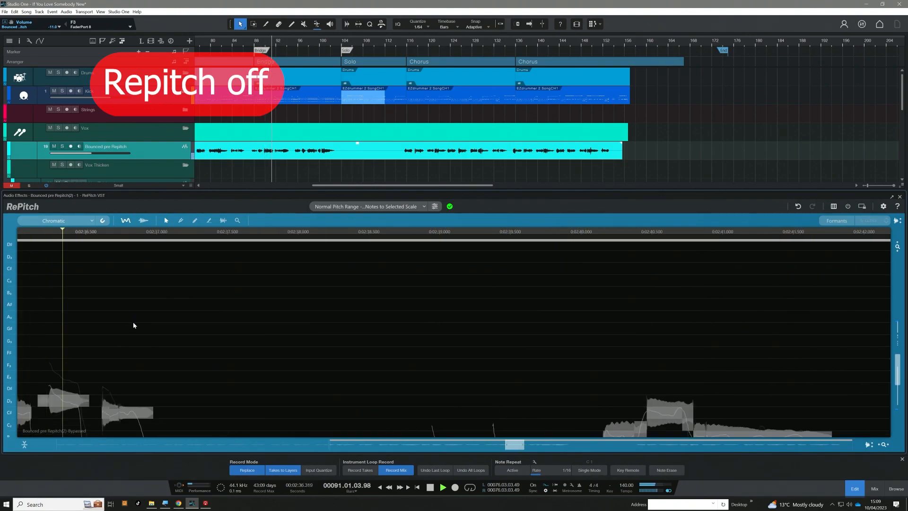
key("space")
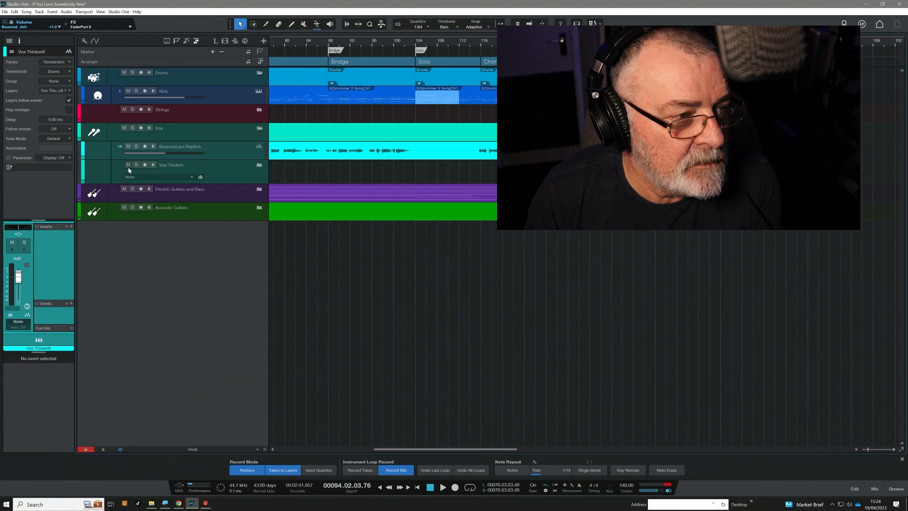
Expand the Vox Thicken folder and copy the Bounced pre Repitch vocal onto all eight Vox Thicken tracks
left_click(260, 166)
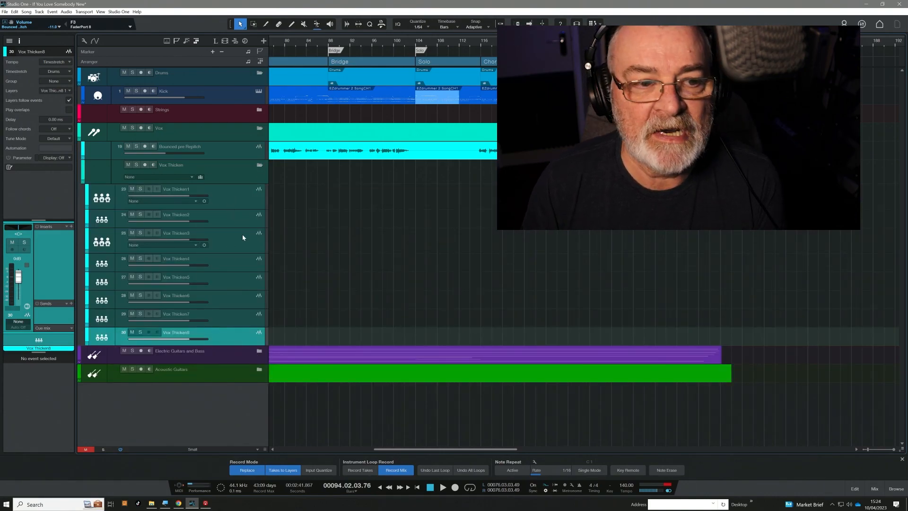
left_click(383, 152)
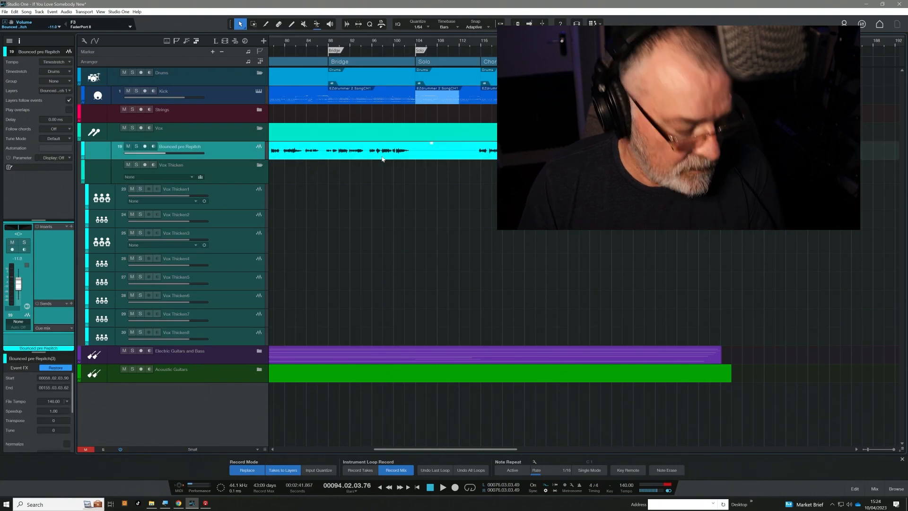
left_click_drag(383, 159, 379, 239)
left_click_drag(379, 241, 378, 262)
left_click_drag(377, 262, 377, 289)
left_click_drag(376, 291, 377, 308)
left_click_drag(377, 309, 377, 326)
left_click_drag(377, 327, 377, 339)
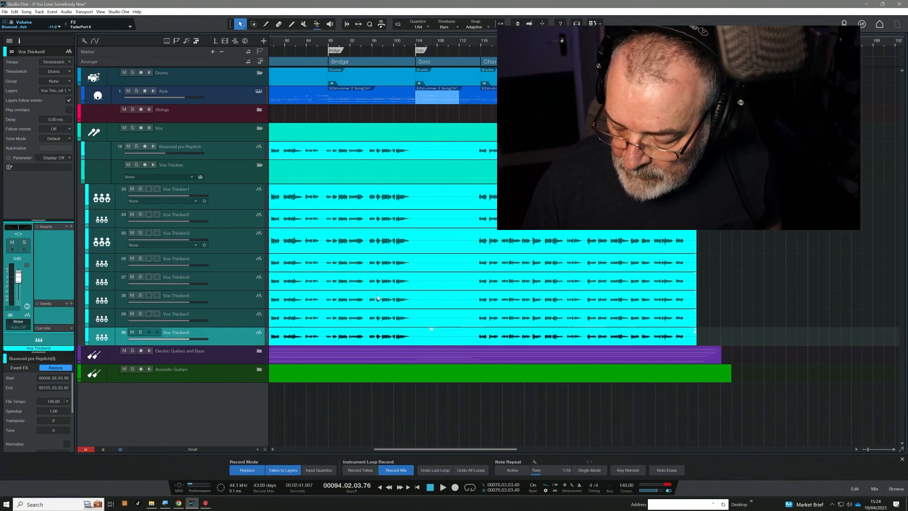
Open the mixer and lower the Vox Thick Bus volume to -32.5 dB
key("F3")
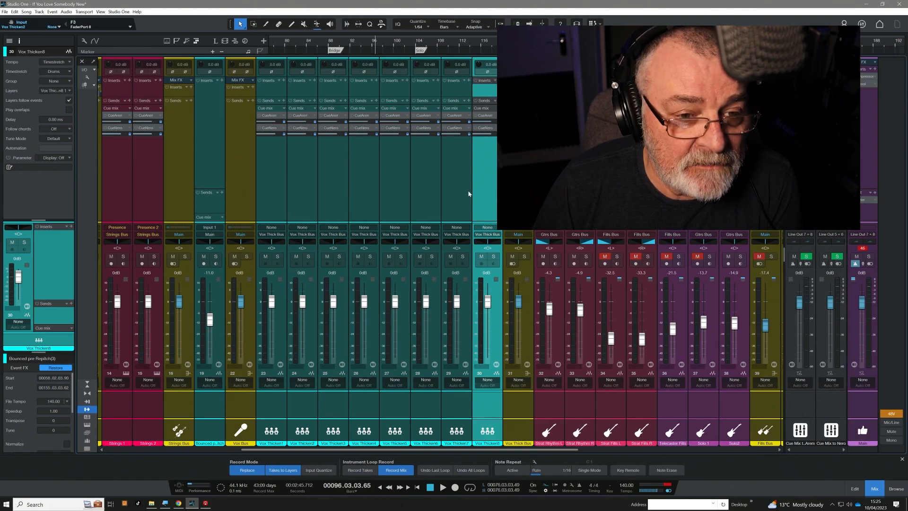
left_click(519, 434)
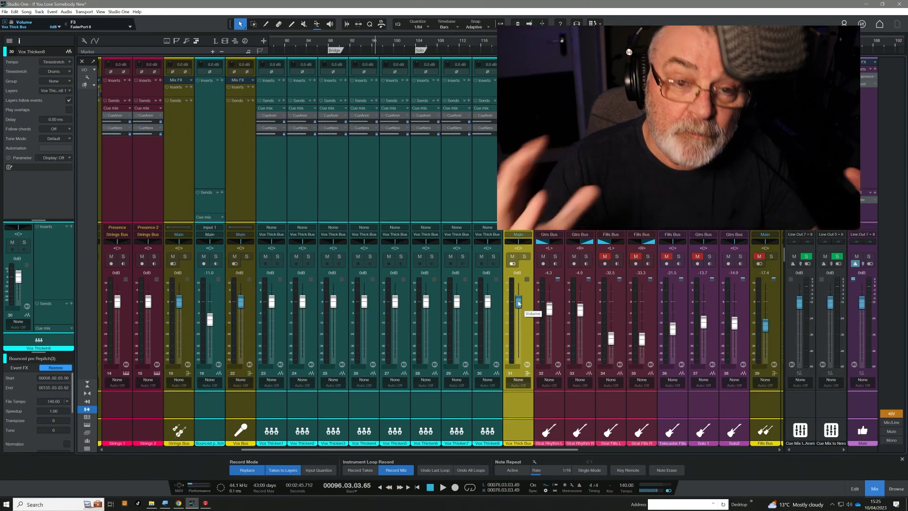
left_click_drag(519, 304, 518, 339)
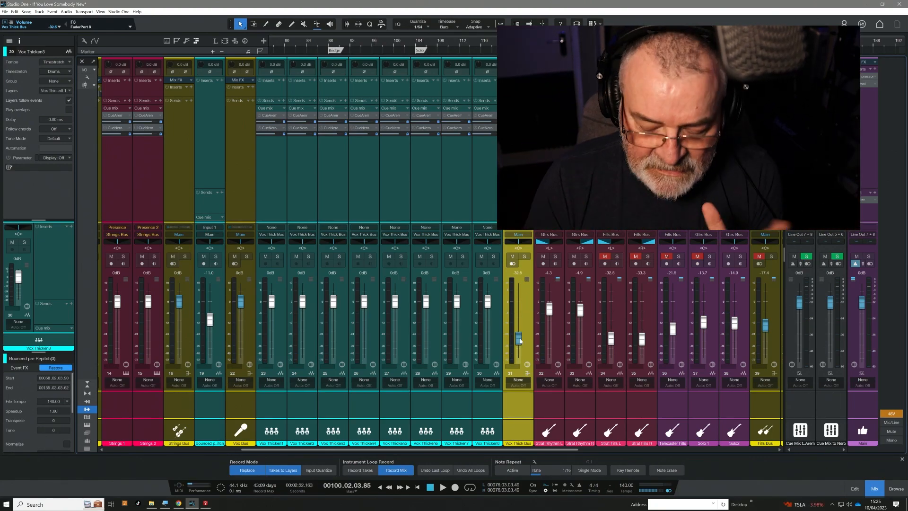
Pan Vox Thicken1 to Vox Thicken4 left and Vox Thicken5 to Vox Thicken8 right, and close the mixer
left_click(280, 176)
left_click(361, 168, "shift")
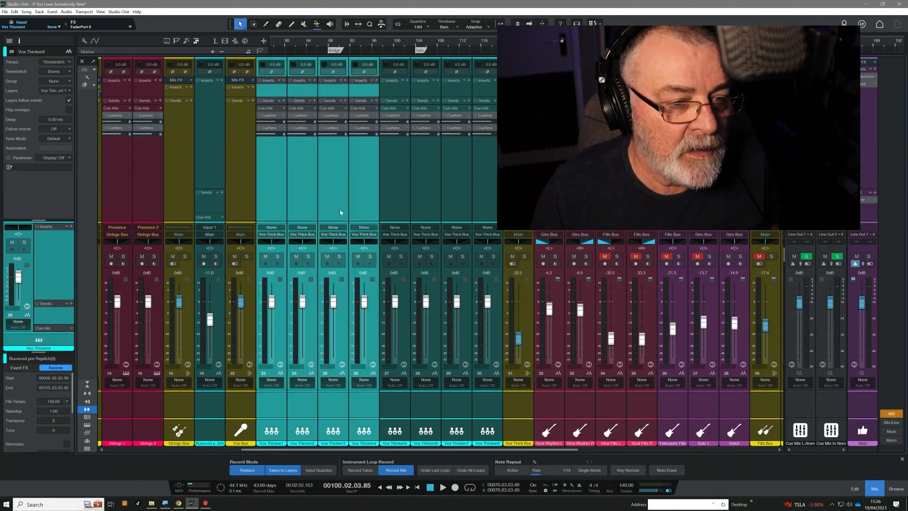
left_click_drag(297, 242, 277, 242)
left_click(390, 187)
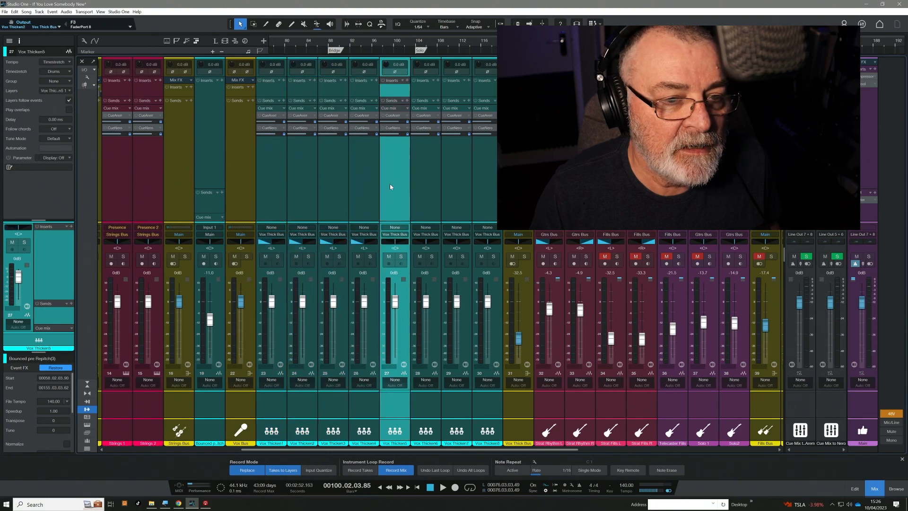
left_click(478, 178, "shift")
left_click_drag(425, 244, 496, 247)
key("F3")
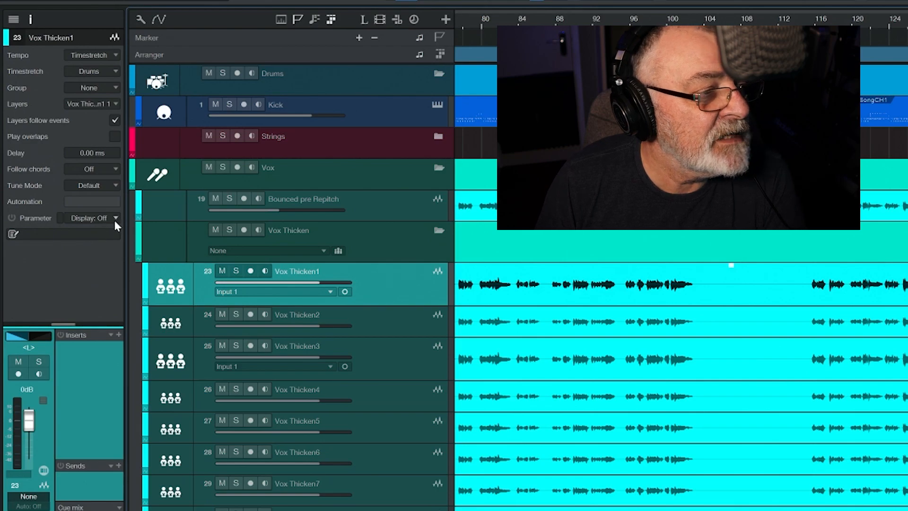
Set the Vox Thicken1 track delay to 10 ms and its event tuning to -3 cents
left_click(80, 152)
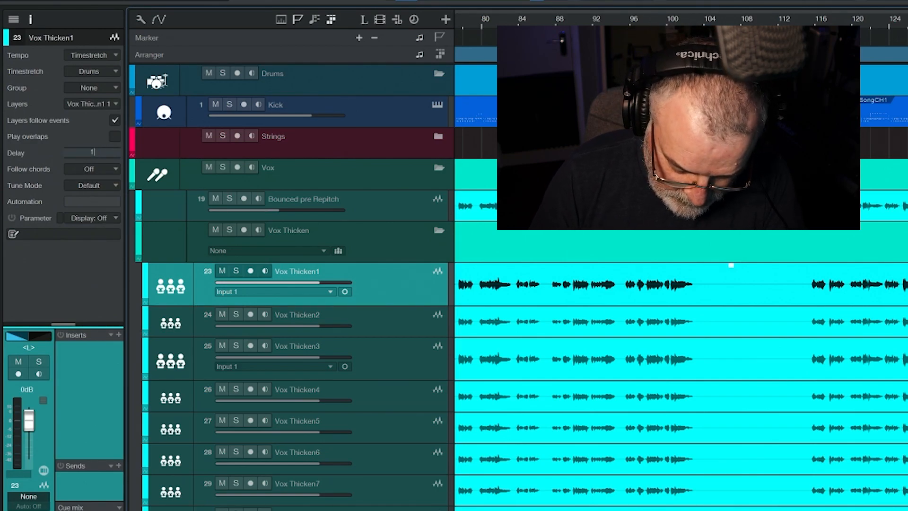
key("Return")
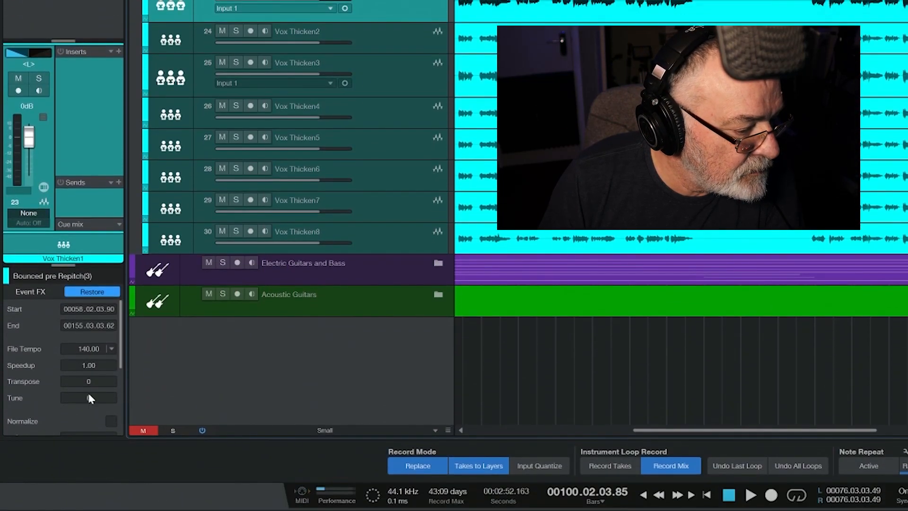
left_click(88, 394)
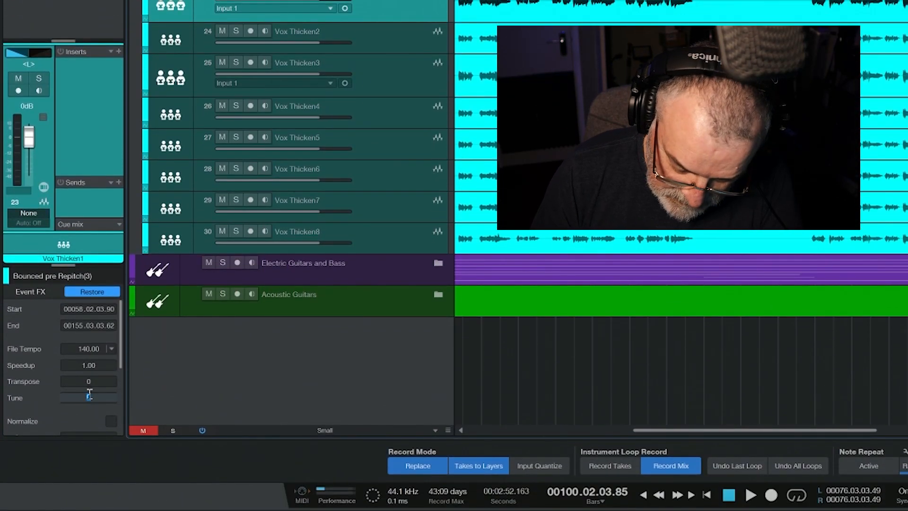
key("Return")
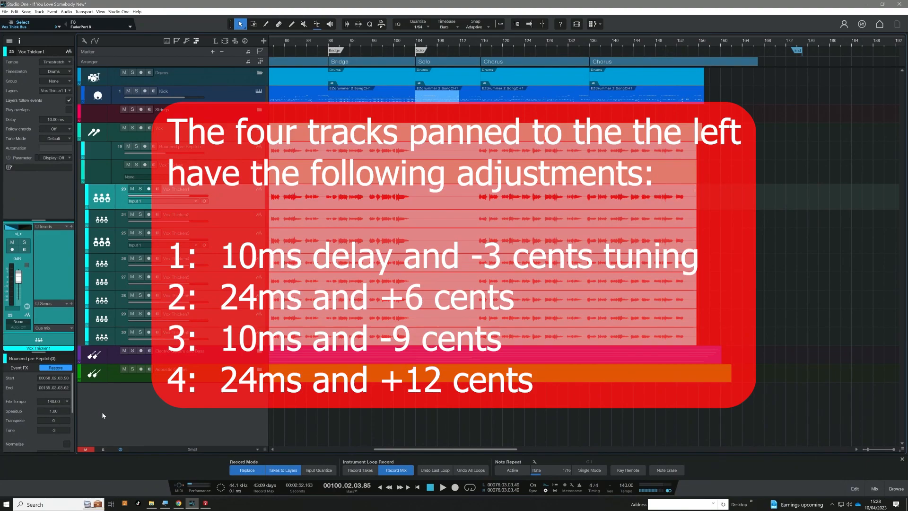
Set delay and tuning to 24 ms and +6 cents on Vox Thicken2, 10 ms and -9 on Vox Thicken3, 24 ms and +12 on Vox Thicken4
left_click(225, 219)
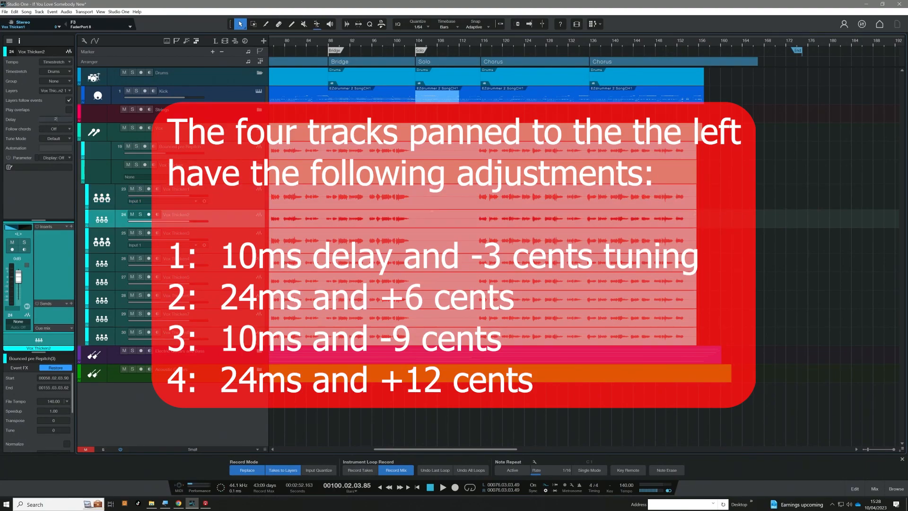
left_click(235, 244)
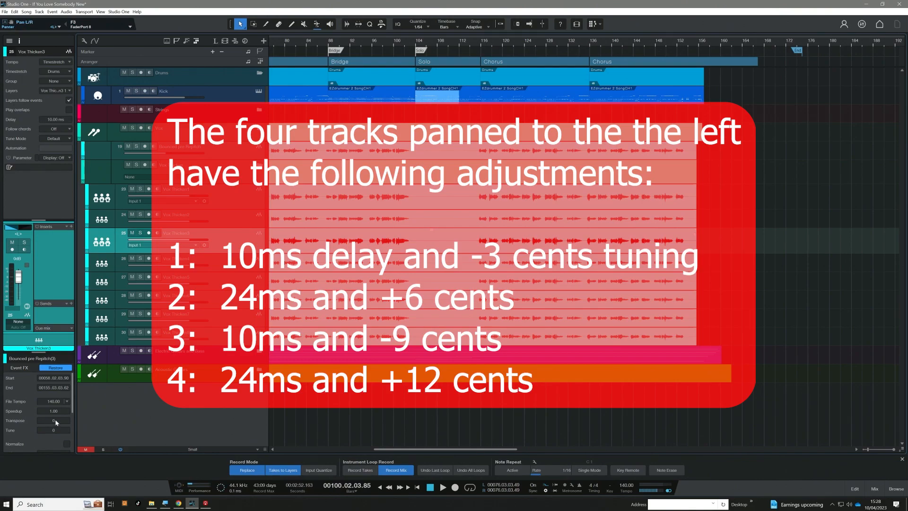
left_click(239, 262)
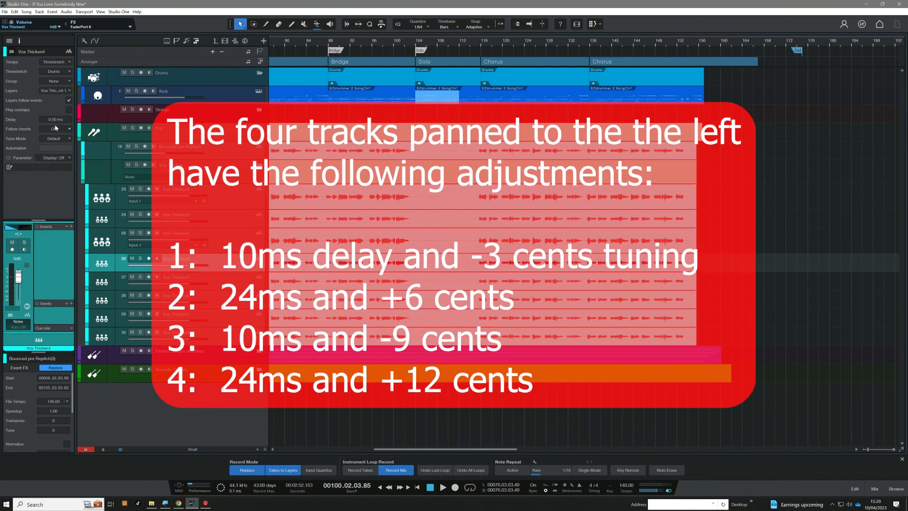
type("12")
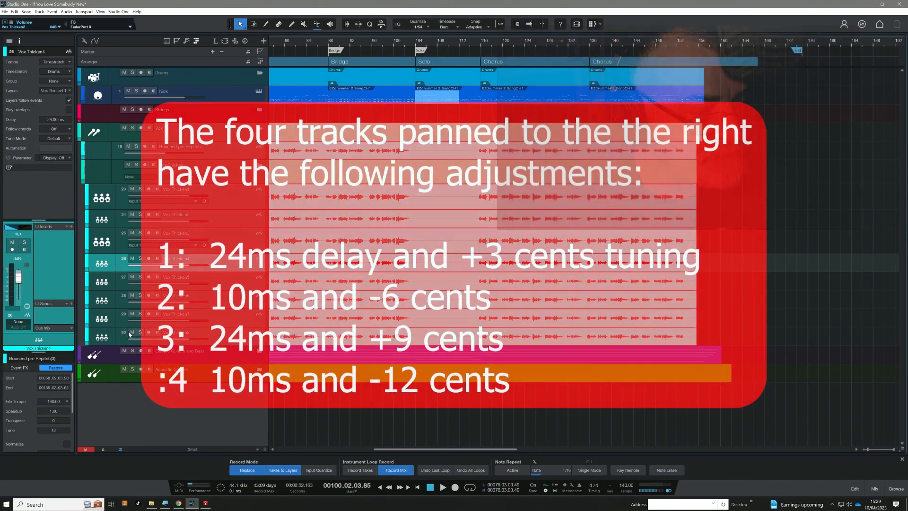
Set Vox Thicken5 to 24 ms and +3 cents, Vox Thicken6 to 10 ms and -6, Vox Thicken7 to 24 ms and +9, Vox Thicken8 to 10 ms and -12
key("Down")
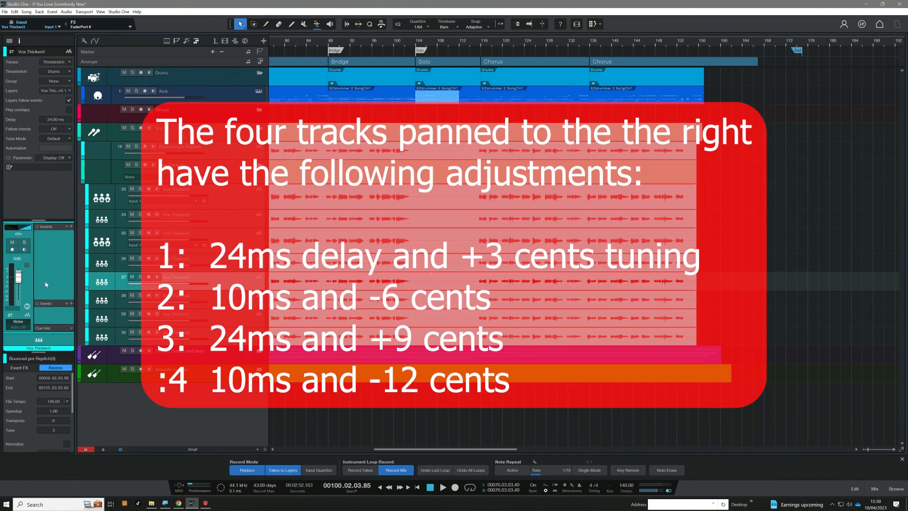
key("Down")
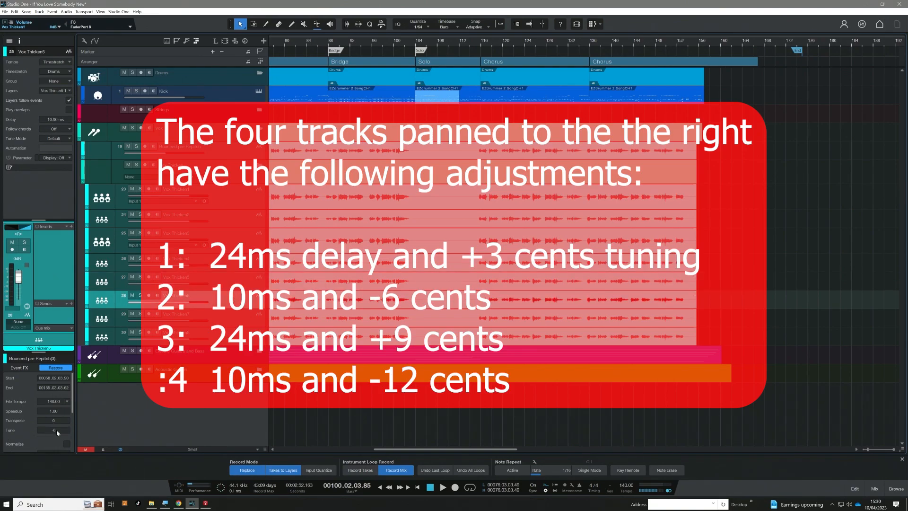
key("Down")
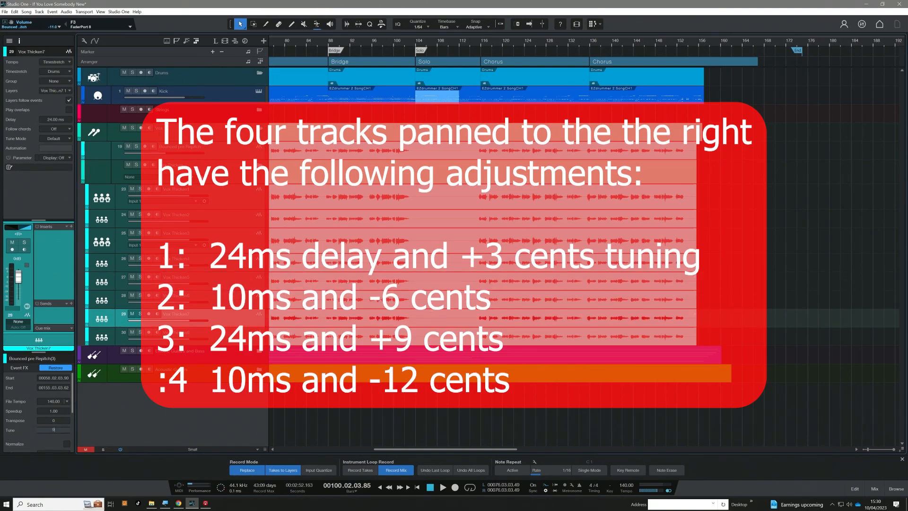
key("Down")
type("-12")
key("Return")
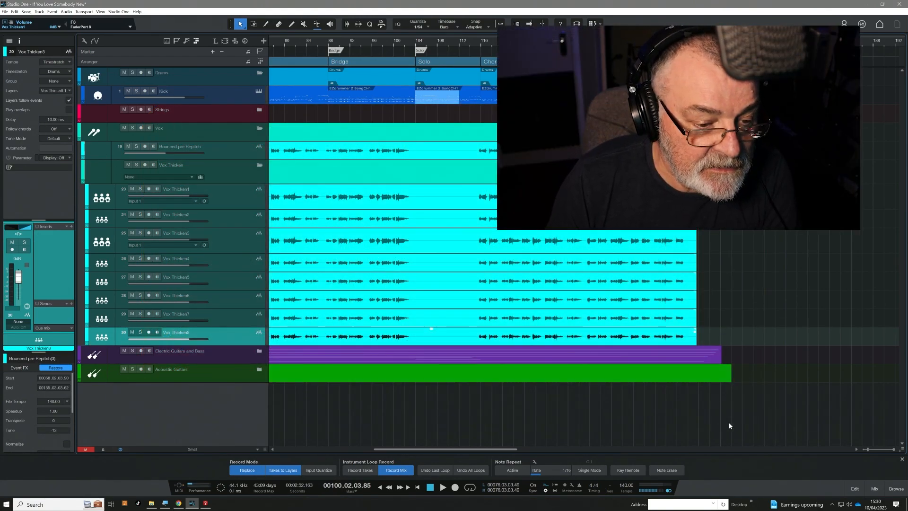
Select all events on the eight Vox Thicken tracks from the song start and bounce them
key("Left")
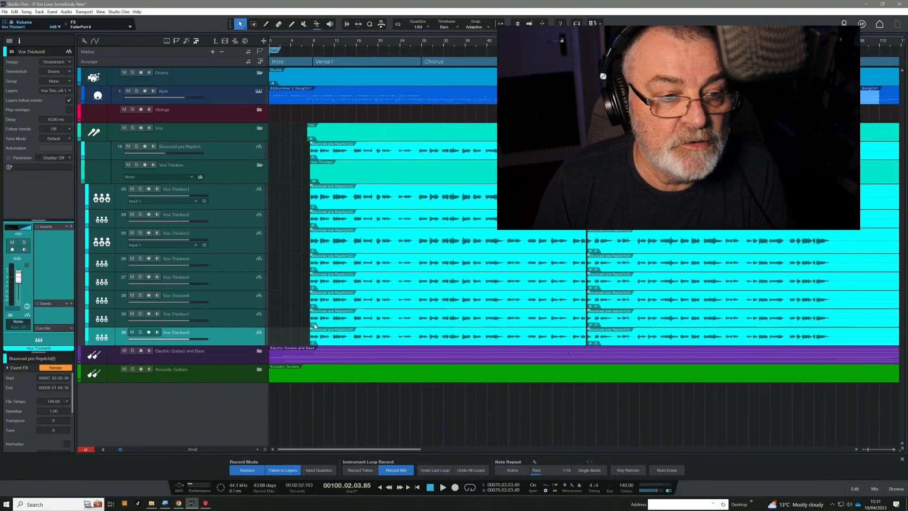
left_click_drag(302, 193, 625, 335)
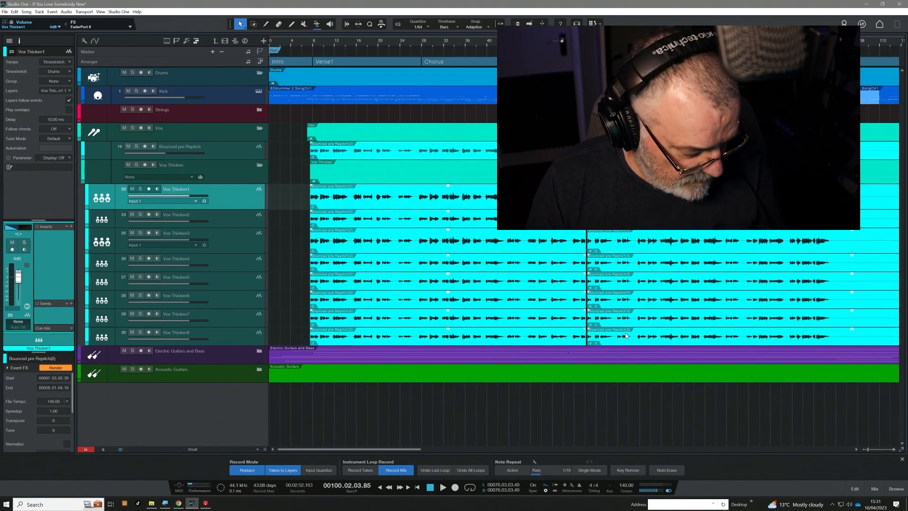
key("ctrl+b")
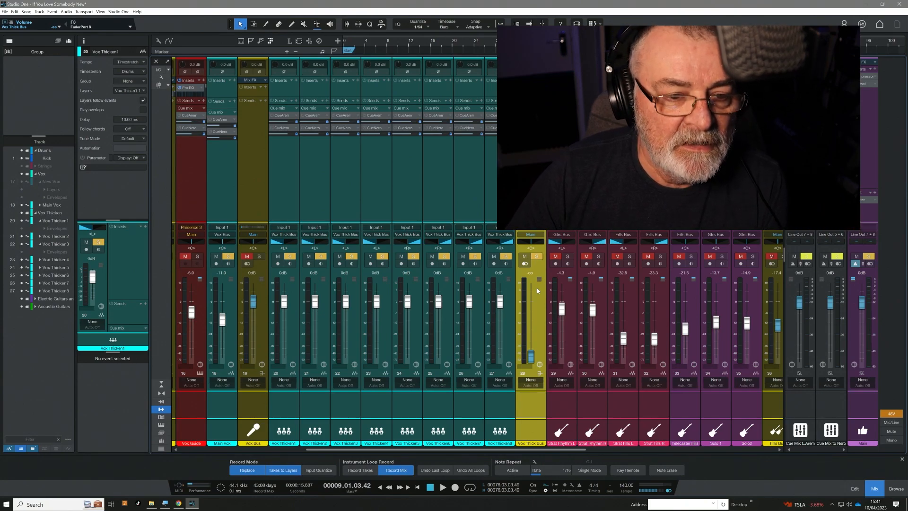
Play the vocals and raise the Vox Thick Bus level to -14.9 dB to blend in the thickening
key("space")
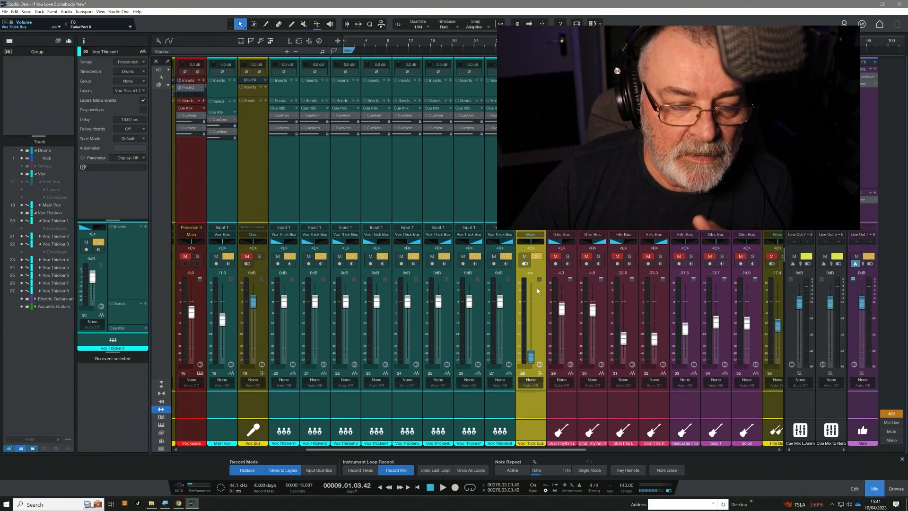
left_click_drag(531, 356, 531, 354)
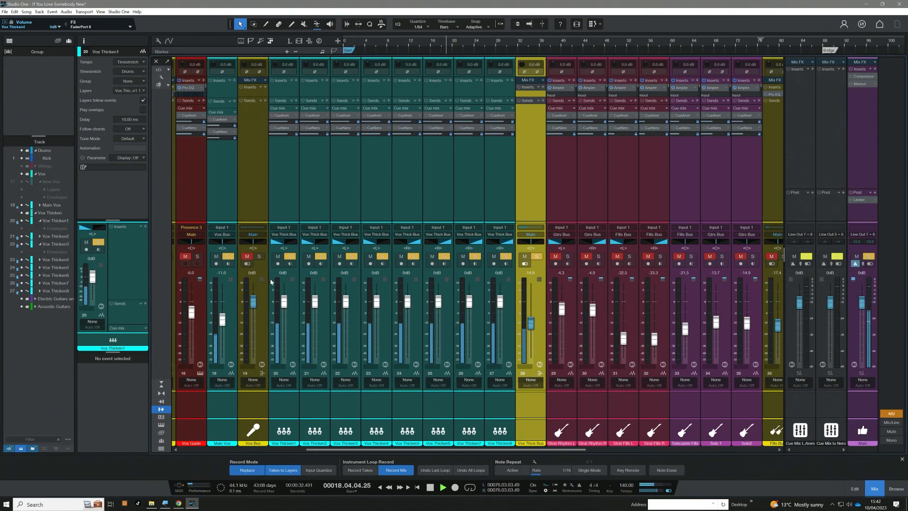
key("space")
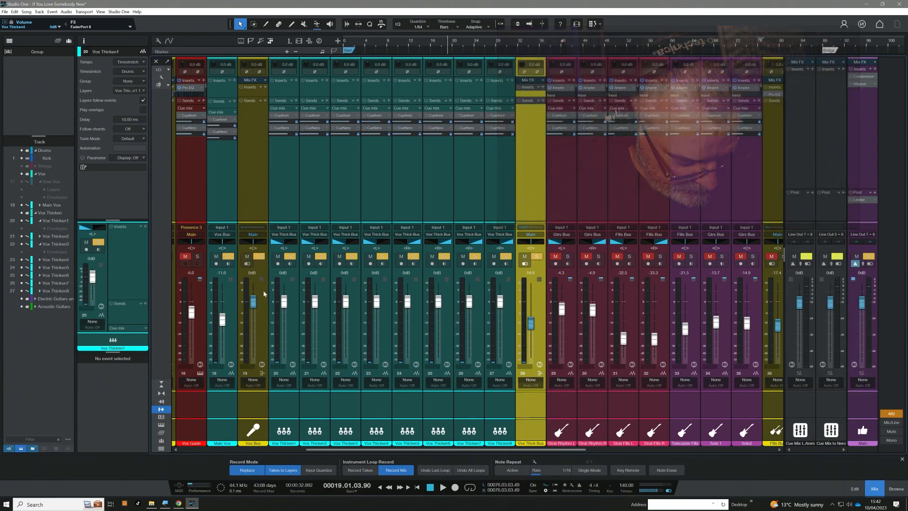
Compare the vocal with the thickening off and on, first with only the vocals playing and then in the full mix
key("space")
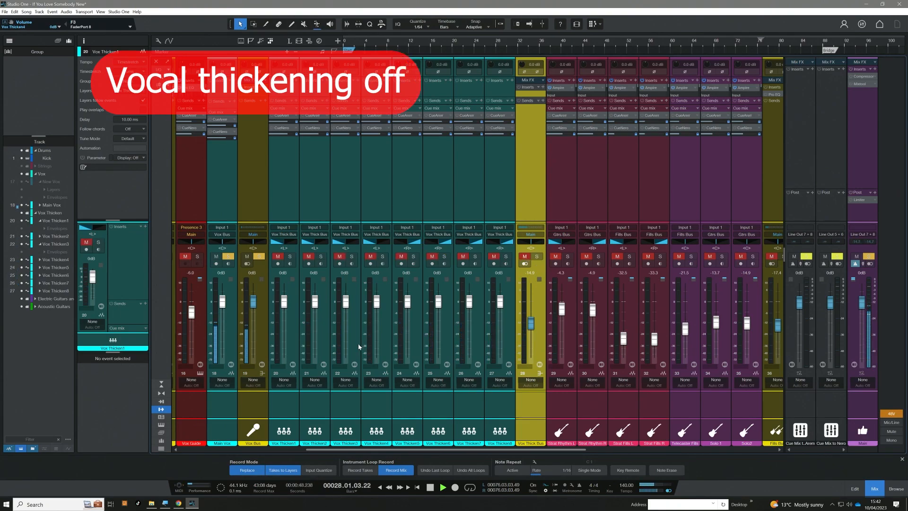
left_click(537, 258)
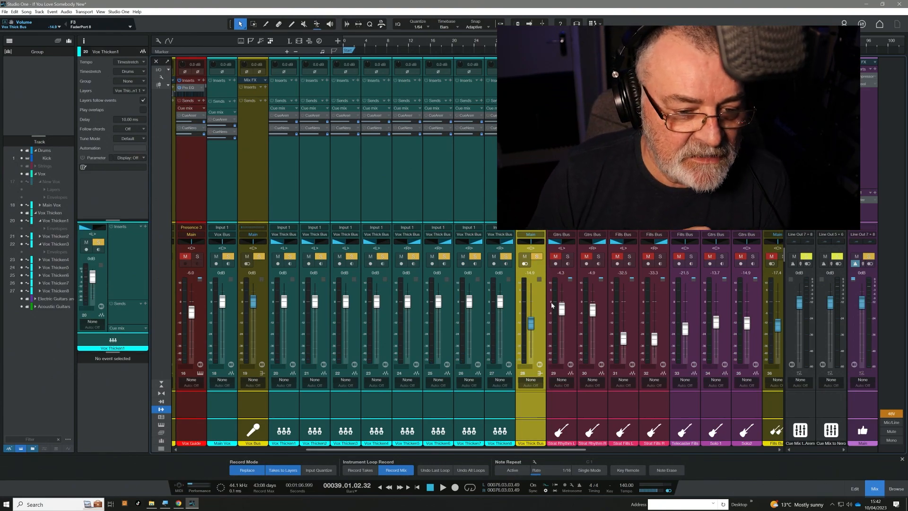
left_click_drag(554, 455, 520, 456)
left_click(603, 259)
key("space")
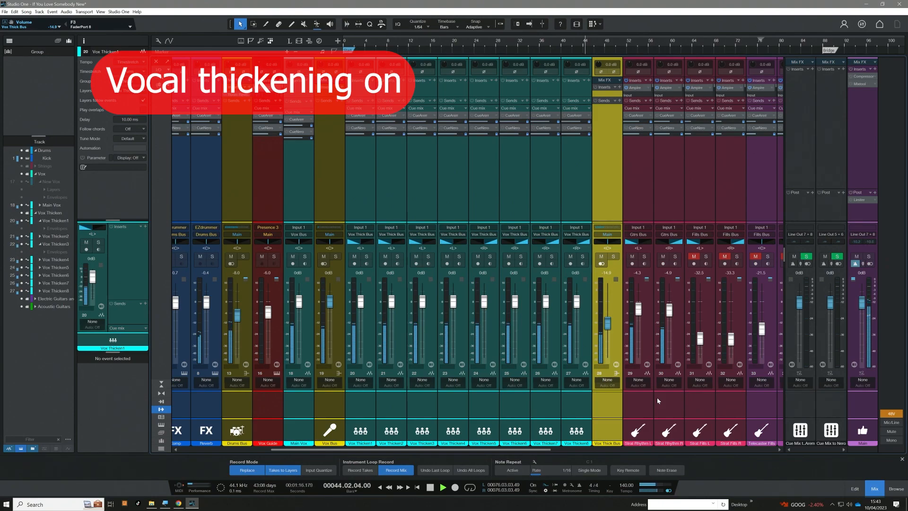
key("space")
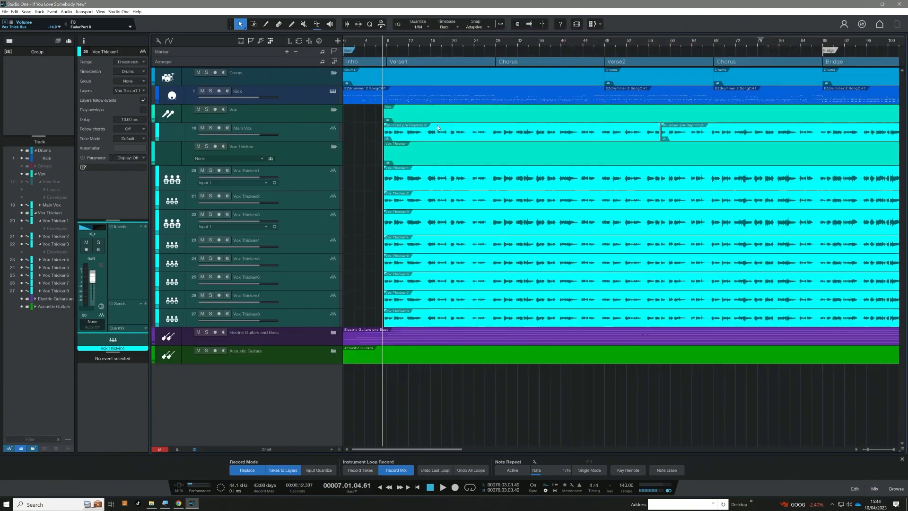
Play the full mix through Verse1 while muting and unmuting the Vox Thick Bus
key("space")
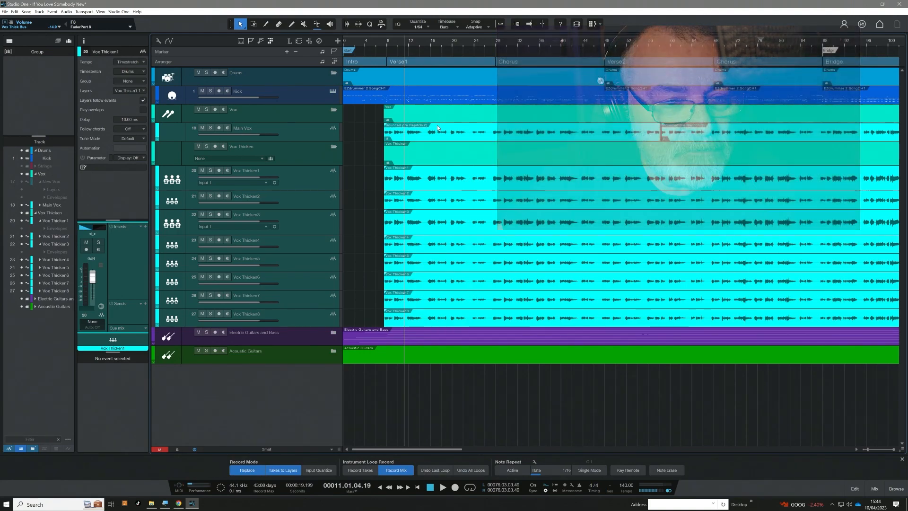
key("space")
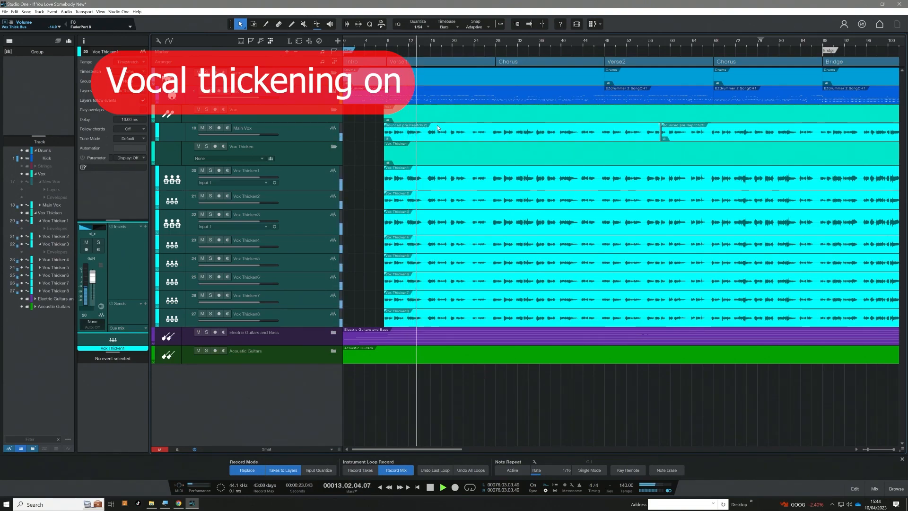
key("F3")
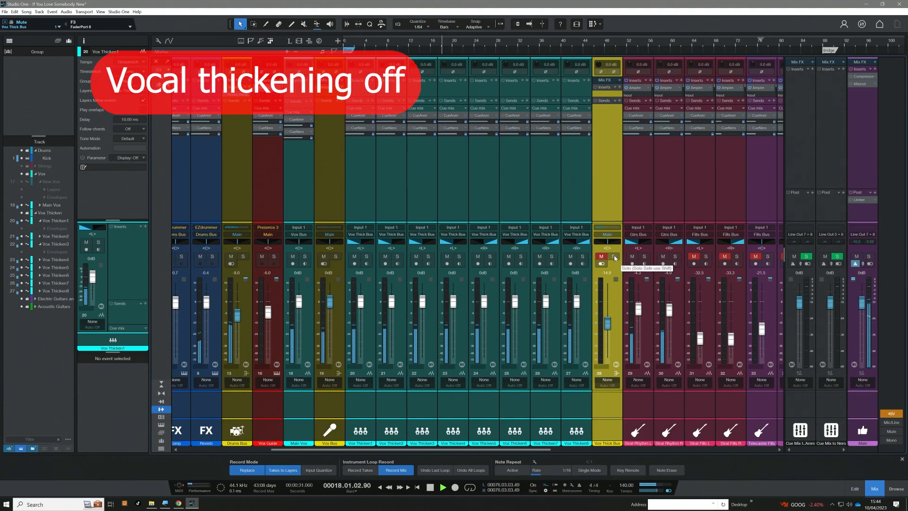
left_click(601, 257)
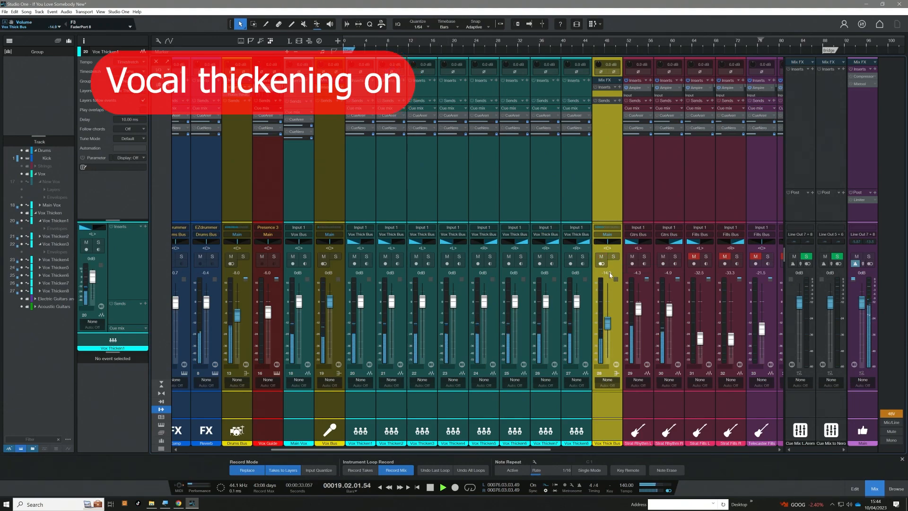
left_click(601, 256)
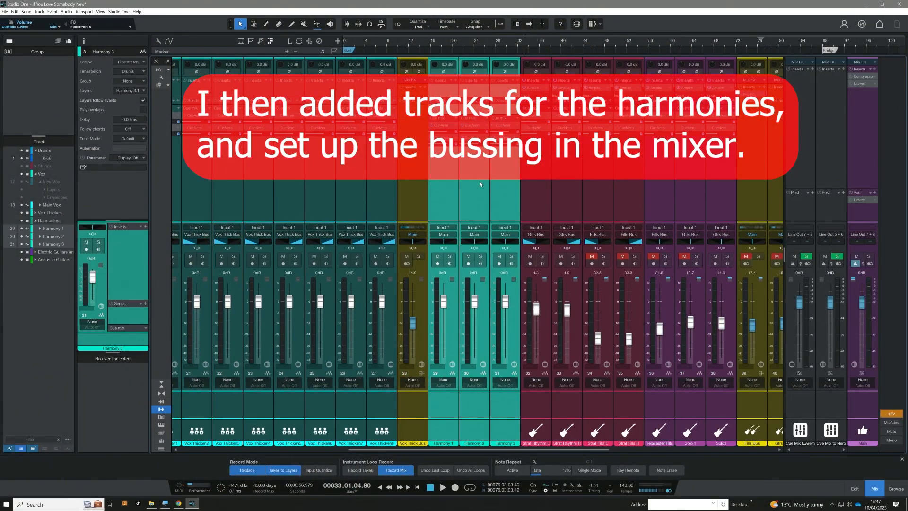
Add a Harmonies Bus for the three selected Harmony channels and return to the arrangement
right_click(548, 404)
left_click(586, 393)
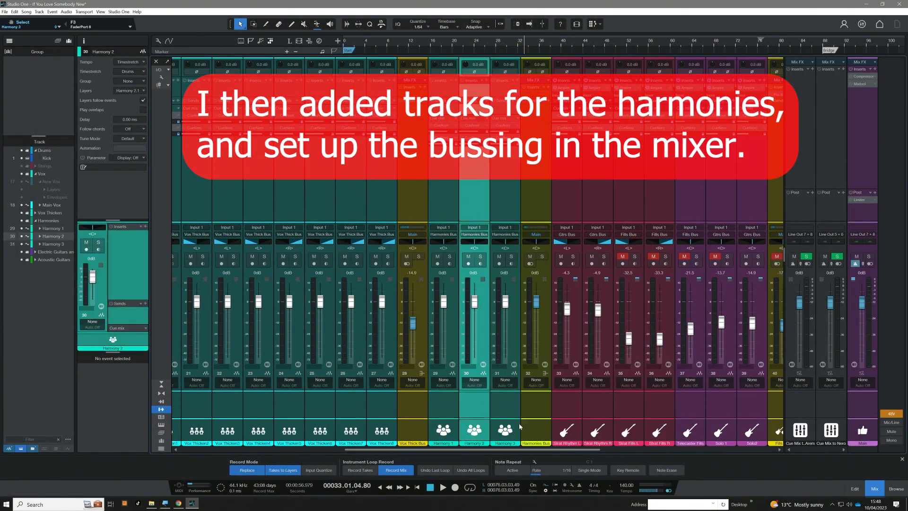
key("F3")
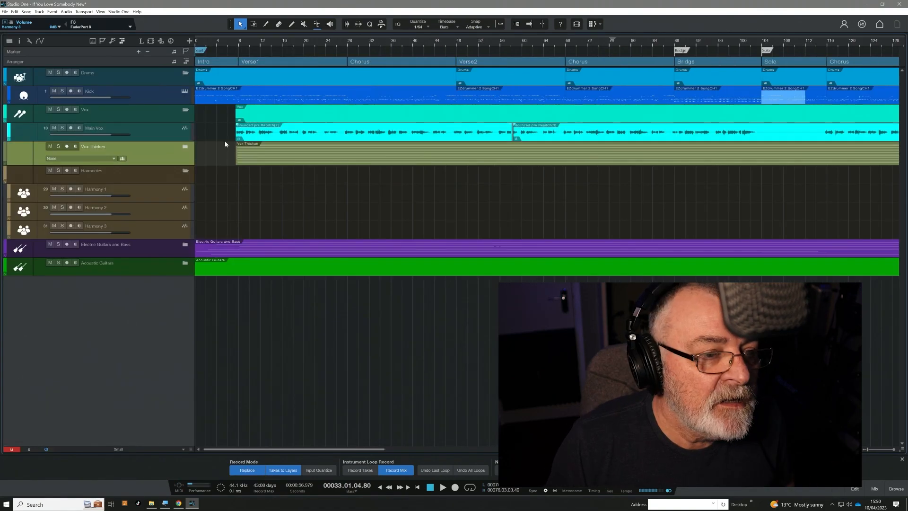
Copy both Main Vox events onto the Harmony 1, Harmony 2 and Harmony 3 tracks
left_click(226, 131)
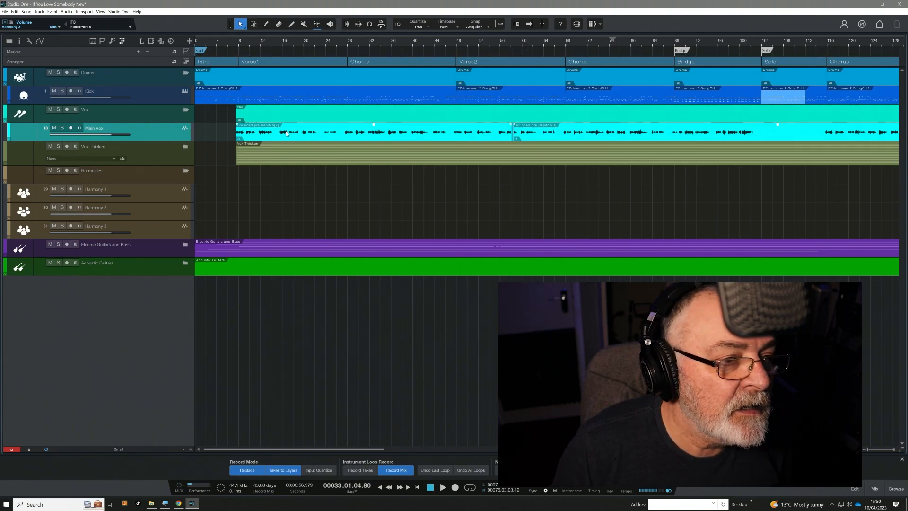
left_click_drag(286, 133, 287, 224)
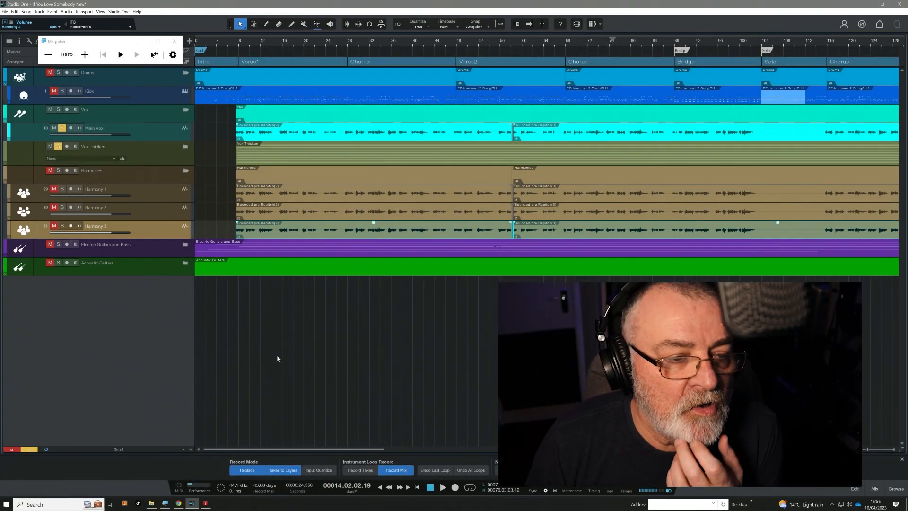
Play the main vocal from bar 11 in Verse1 and open the Harmony 1 event for editing with RePitch
left_click(261, 44)
key("e")
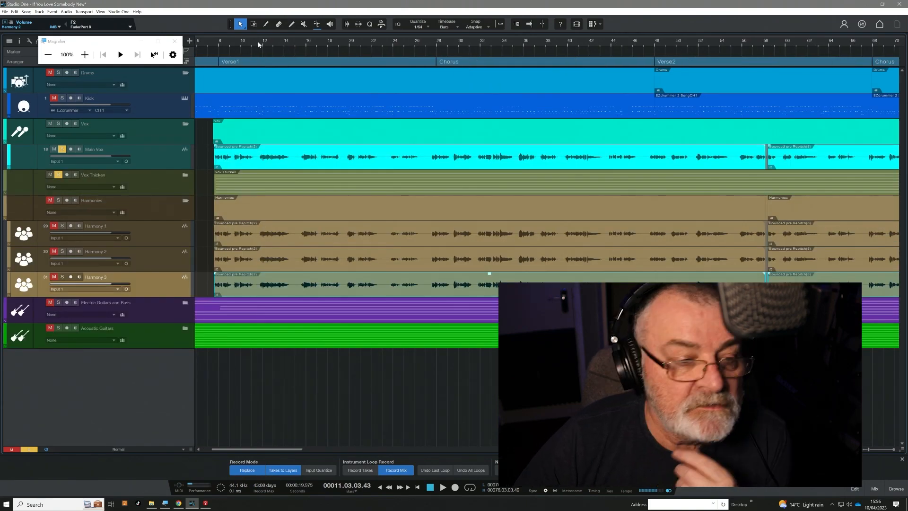
key("space")
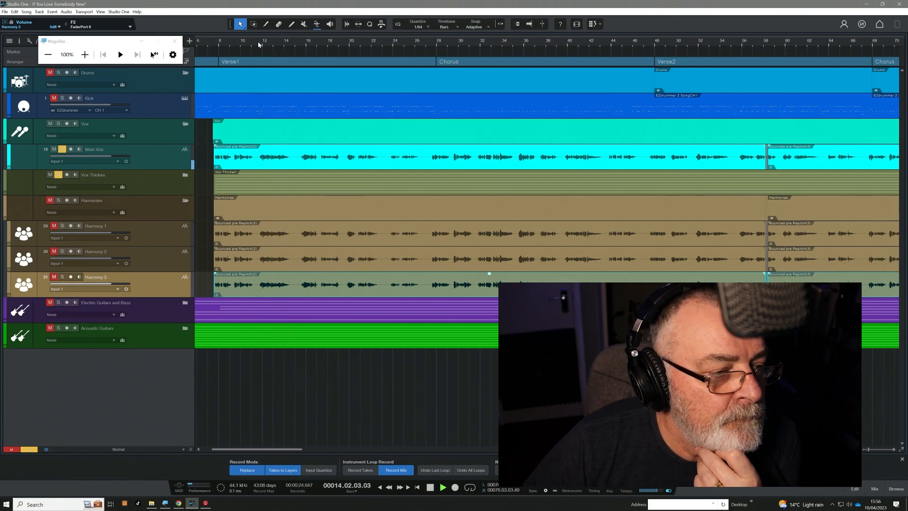
key("space")
key("Up")
key("Up")
key("F4")
left_click(65, 11)
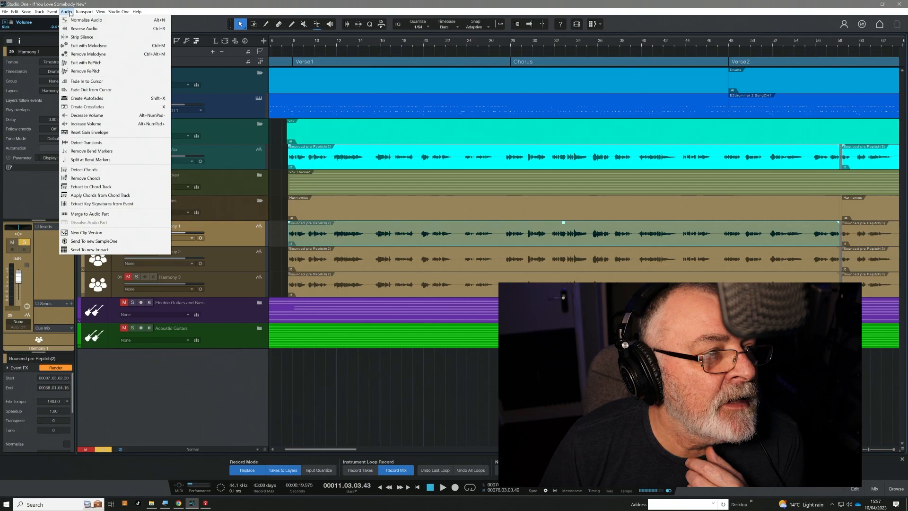
left_click(91, 64)
Try raising the long notes of the Harmony 1 phrase near 0:21 to F# and play the result
left_click_drag(267, 354, 677, 411)
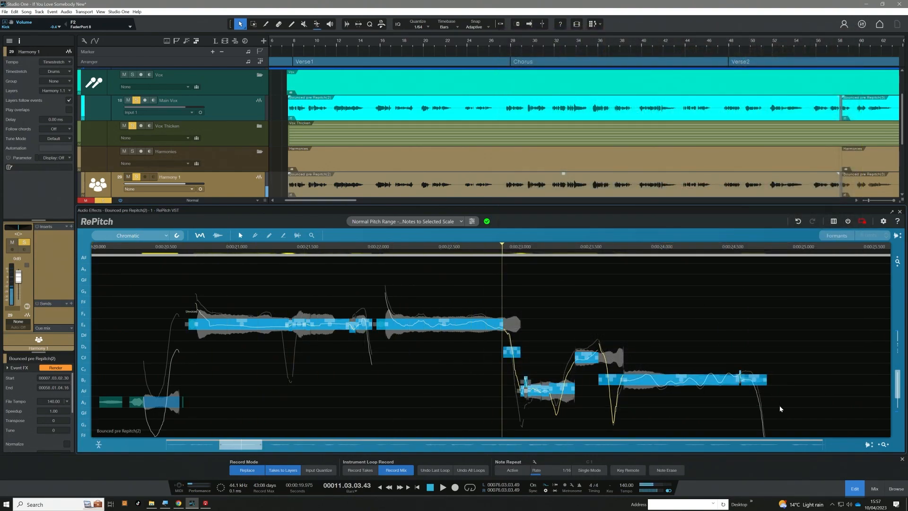
key("space")
left_click_drag(269, 324, 270, 302)
left_click(156, 248)
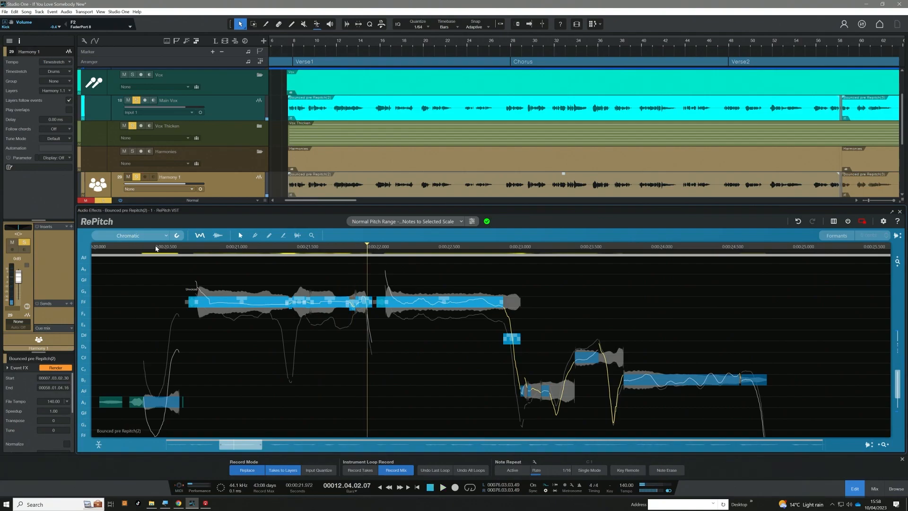
Try the same Harmony 1 phrase with its long notes lowered to C# and moved up to D#, playing each version
key("ctrl+z")
key("ctrl+y")
left_click_drag(173, 284, 478, 358)
left_click(146, 247)
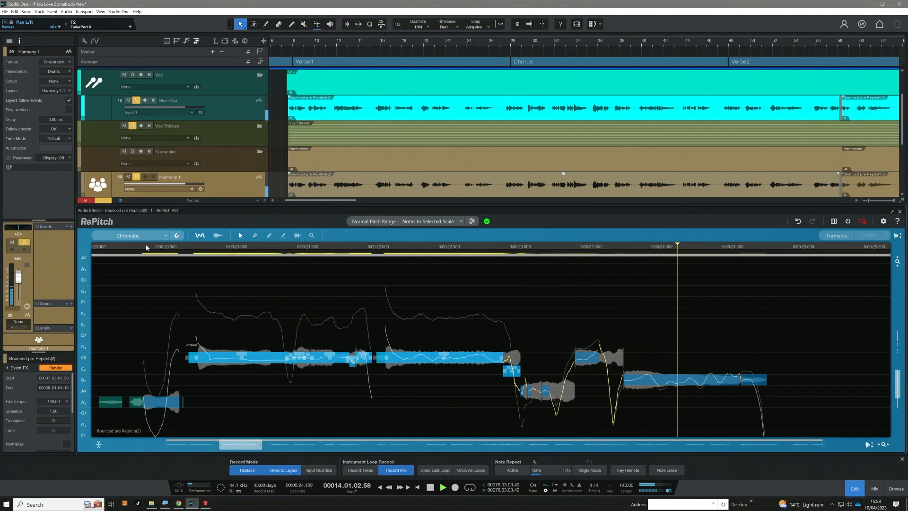
key("space")
left_click_drag(257, 357, 261, 333)
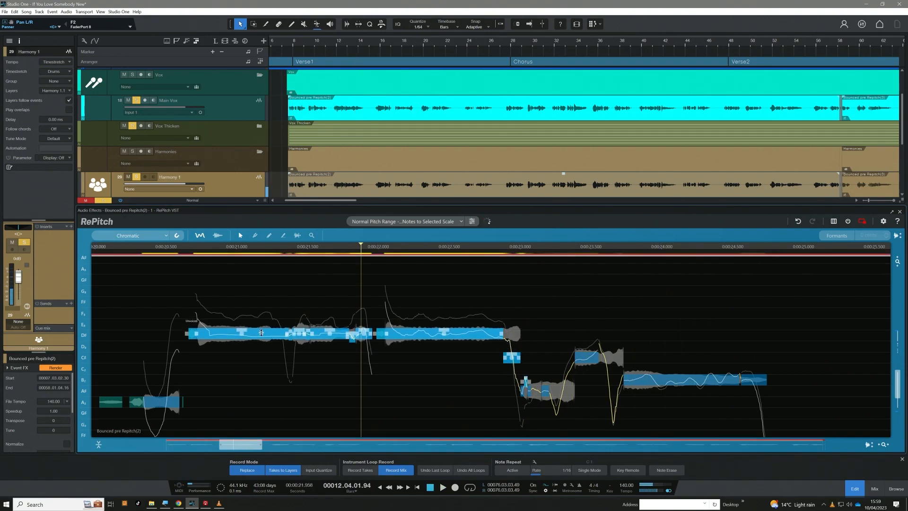
key("space")
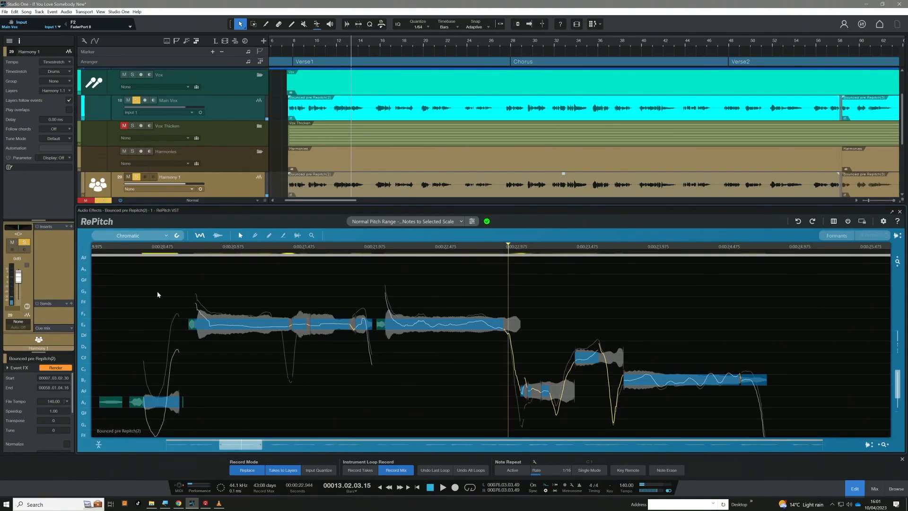
Close the pitch editor, select the Harmony 1 event and play its retuned Verse1 phrase against the main vocal
scroll(361, 172, "down", 2)
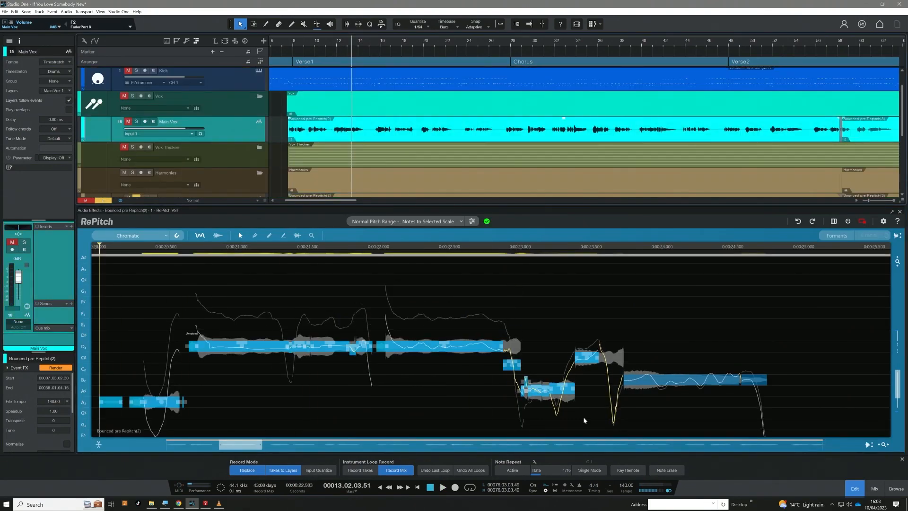
key("F2")
left_click(306, 222)
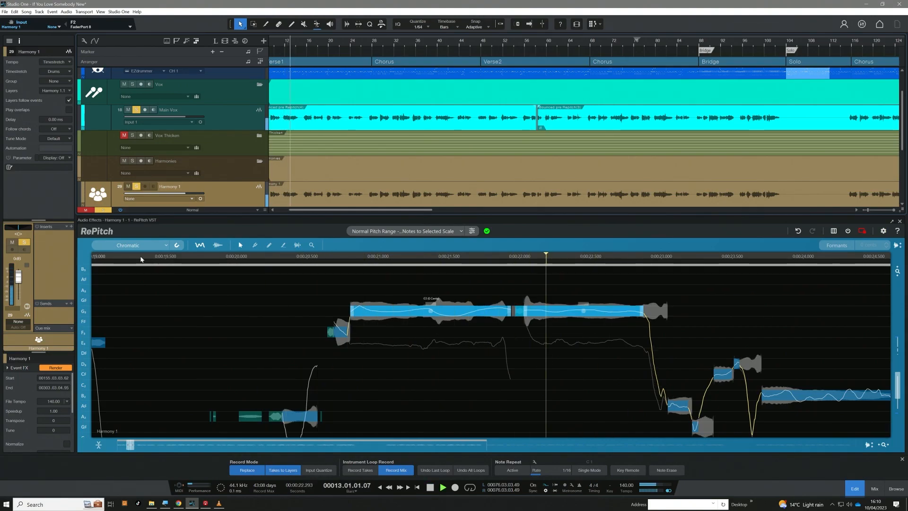
key("space")
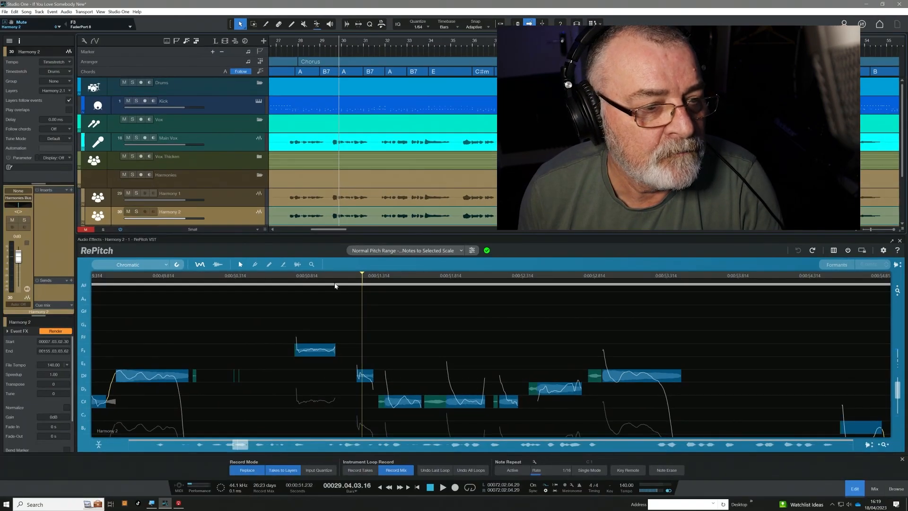
On Harmony 1, add three timing markers before, within and after the short note just before 0:49.000, and move the middle one later
left_click(236, 200)
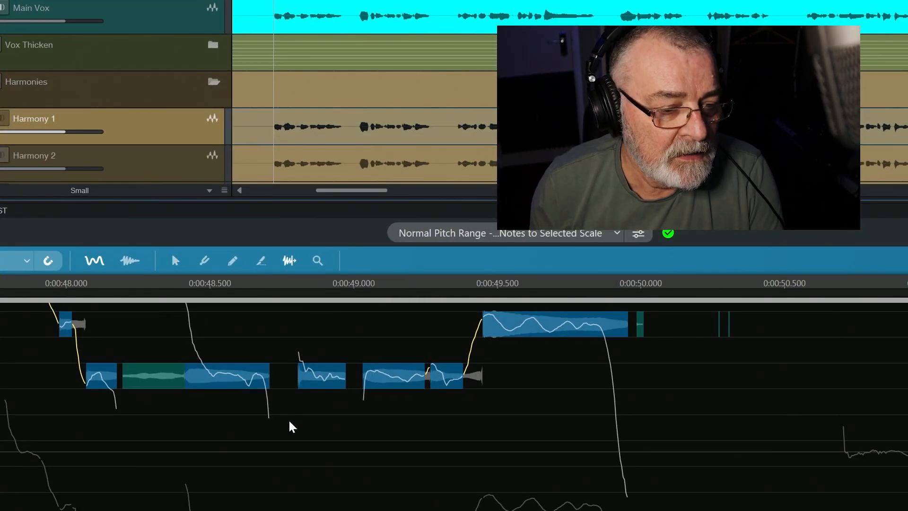
left_click(289, 378)
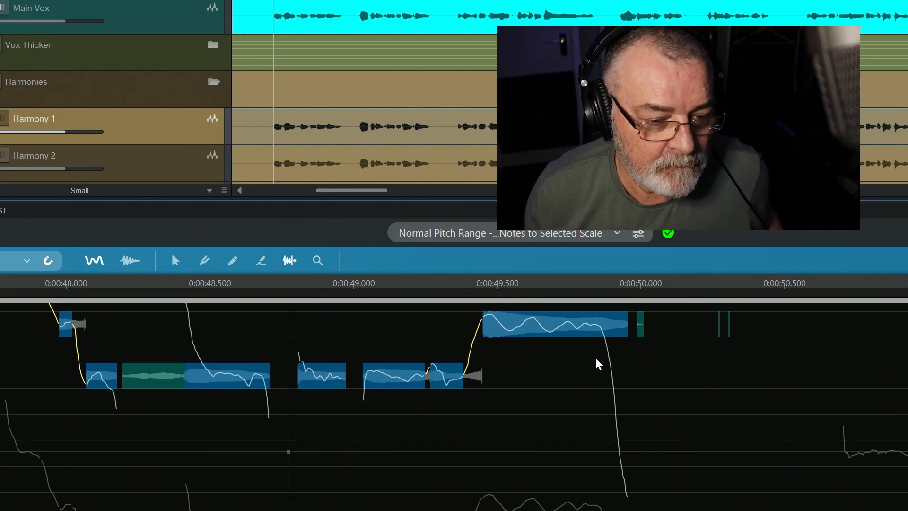
left_click(353, 384)
left_click(324, 382)
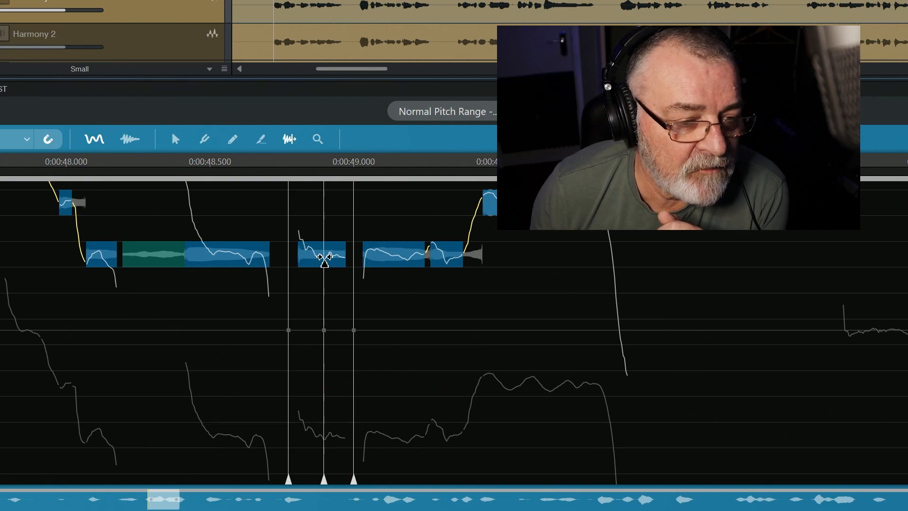
left_click(324, 259)
left_click_drag(324, 259, 346, 256)
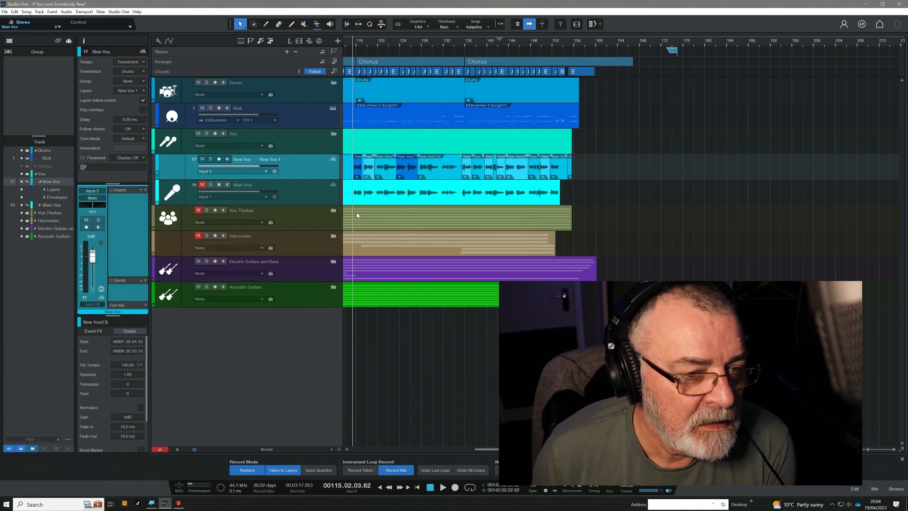
Review the tracks inside the Vox Thicken and Harmonies folders and the harmony events along the song, closing each folder again
left_click(334, 211)
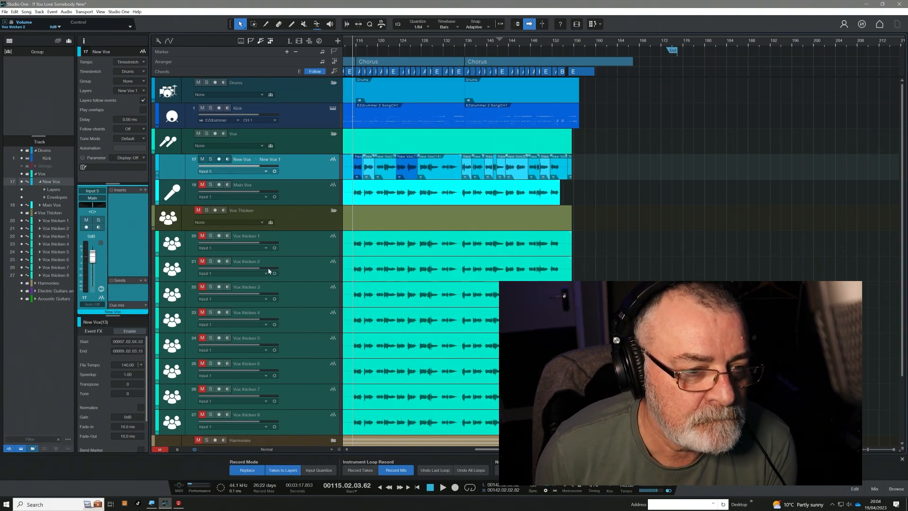
left_click(334, 211)
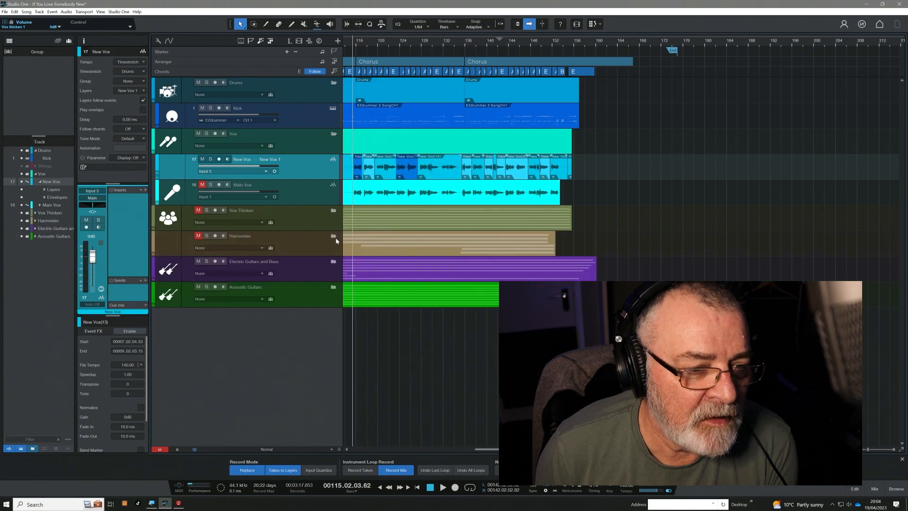
left_click(334, 237)
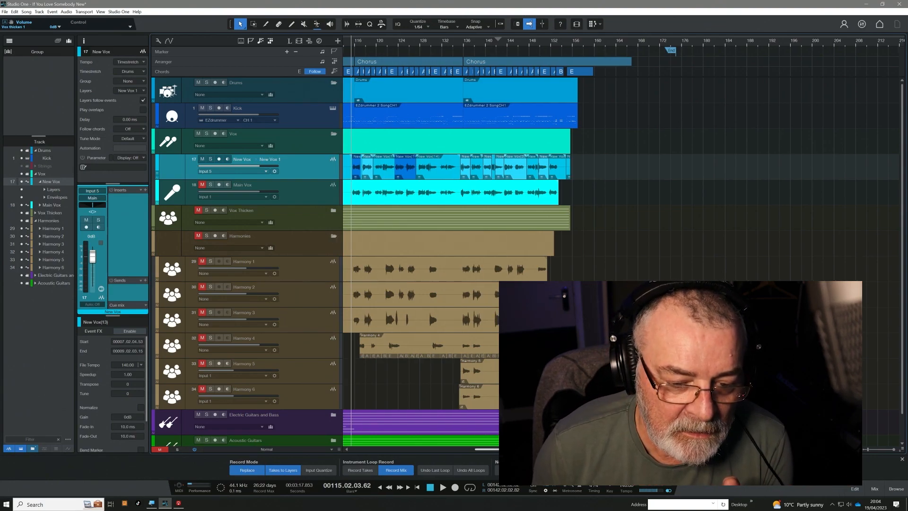
scroll(439, 442, "left", 15)
scroll(439, 442, "right", 10)
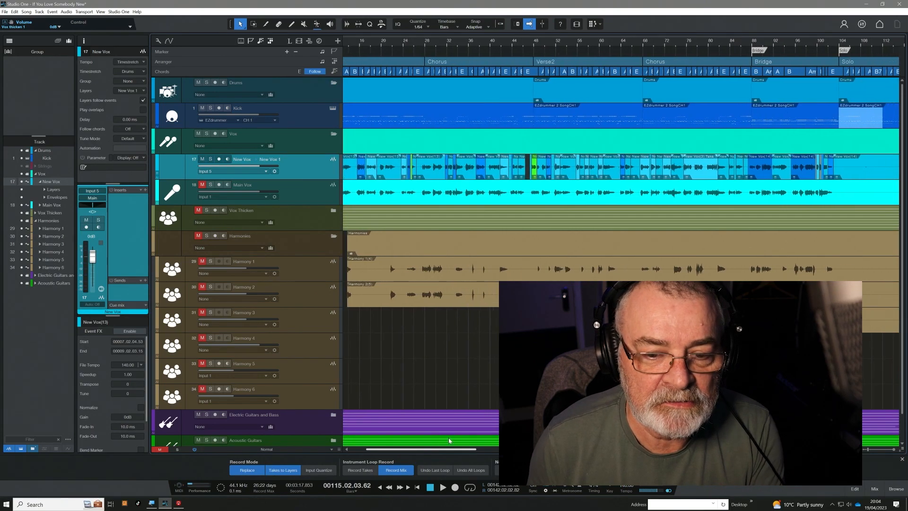
scroll(436, 312, "right", 6)
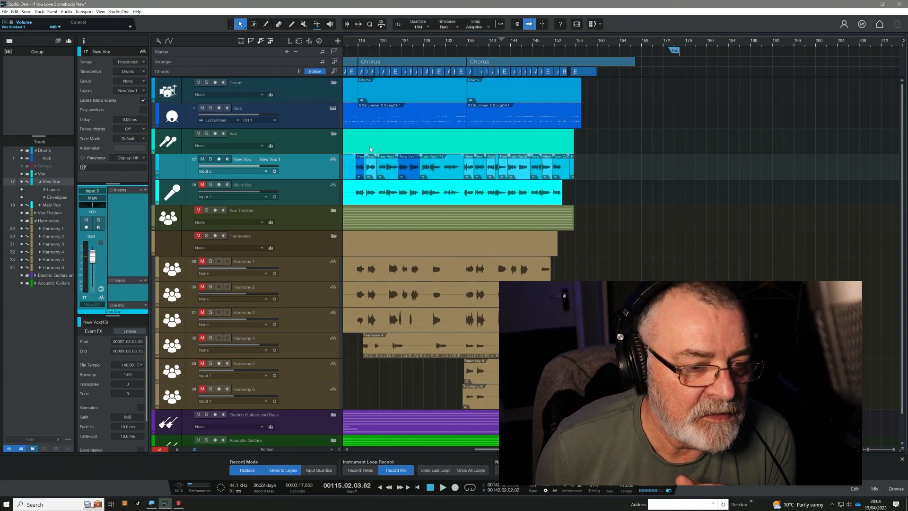
left_click(333, 237)
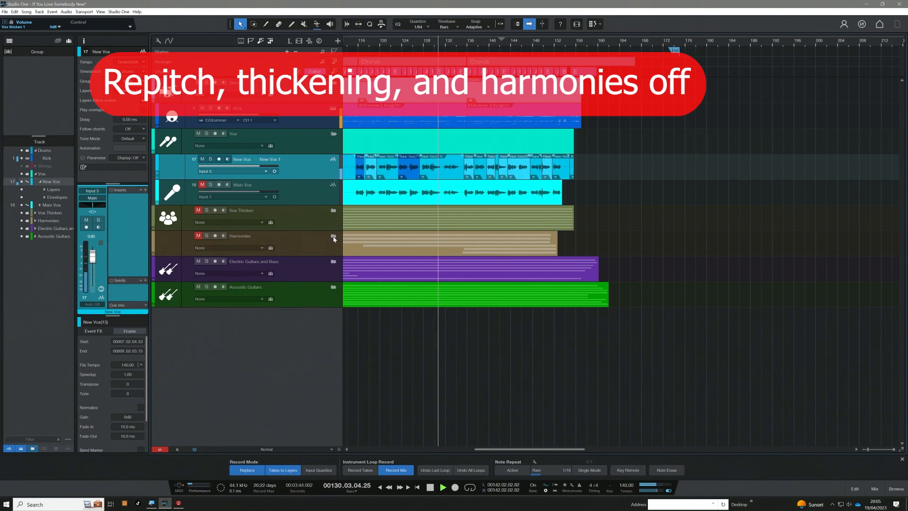
Compare the chorus using only the raw New Vox against the version with RePitch, thickening and harmonies enabled
key("space")
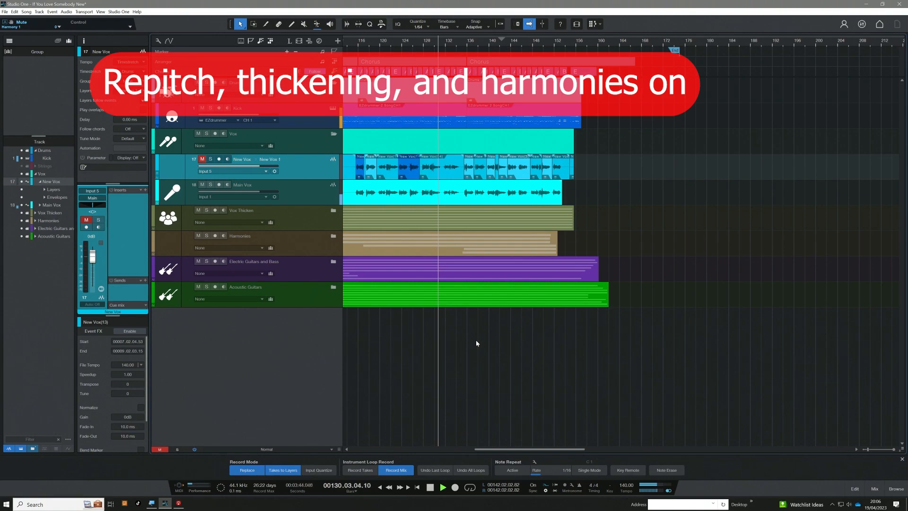
key("space")
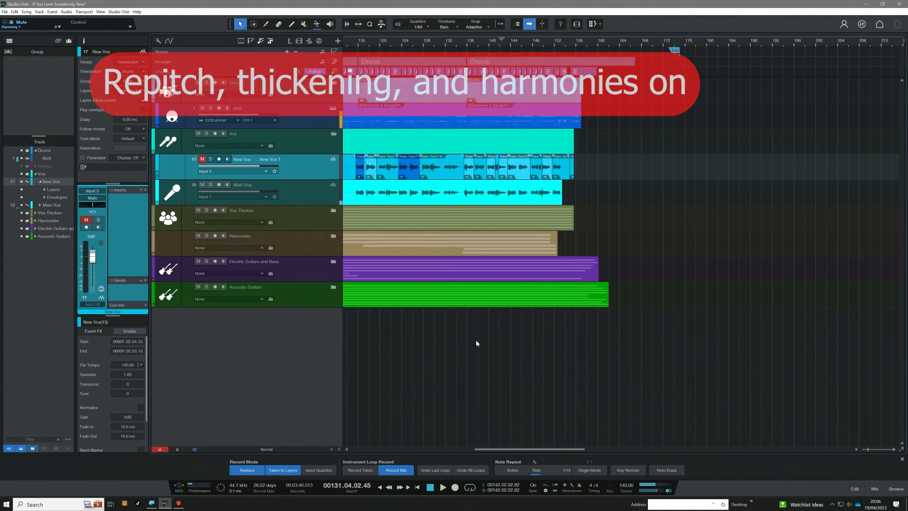